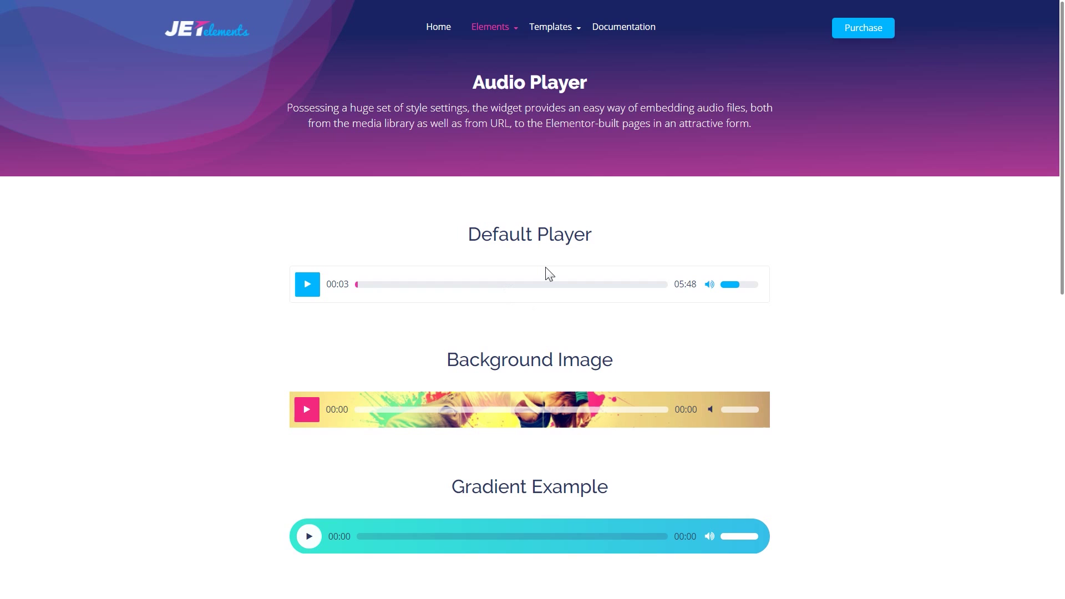
Step: Delete the old black audio player section and search the widgets for 'au'
{"action": "scroll", "coordinate": [549, 275], "scroll_direction": "down", "scroll_amount": 6}
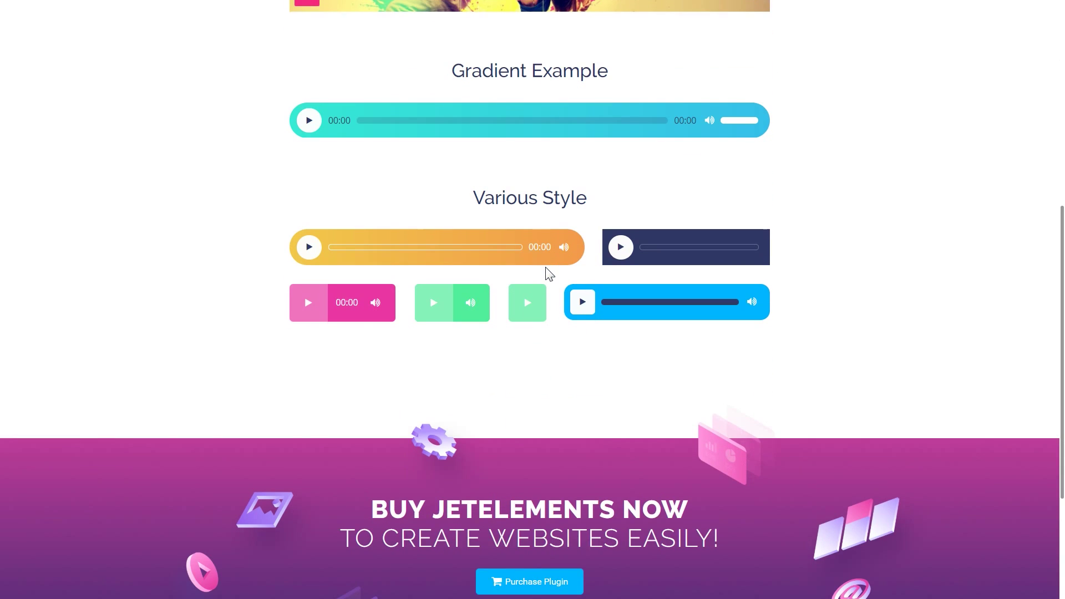
{"action": "scroll", "coordinate": [549, 274], "scroll_direction": "down", "scroll_amount": 1}
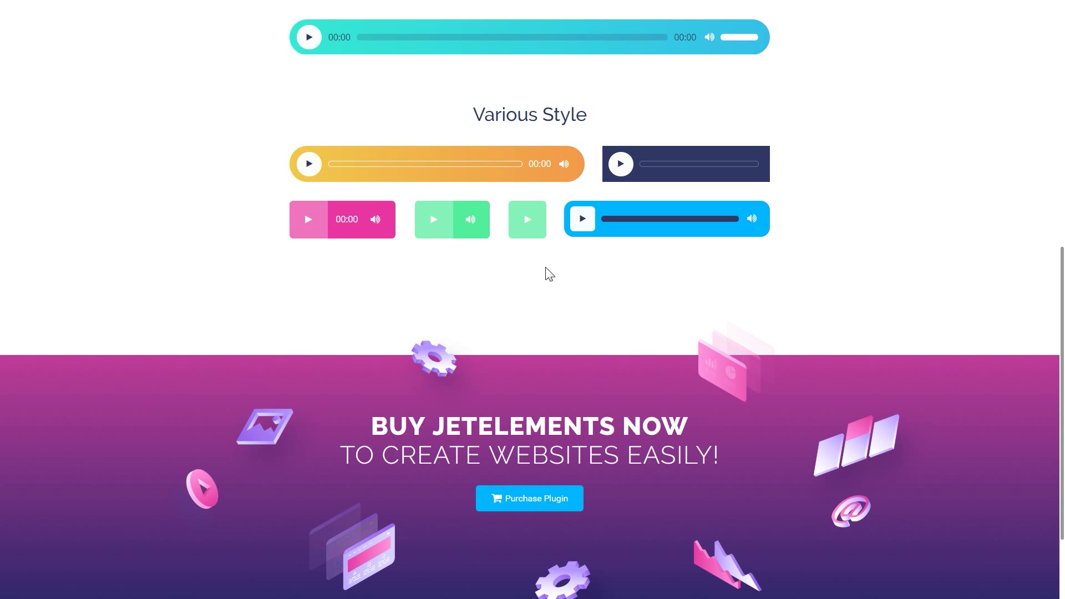
{"action": "scroll", "coordinate": [549, 275], "scroll_direction": "up", "scroll_amount": 7}
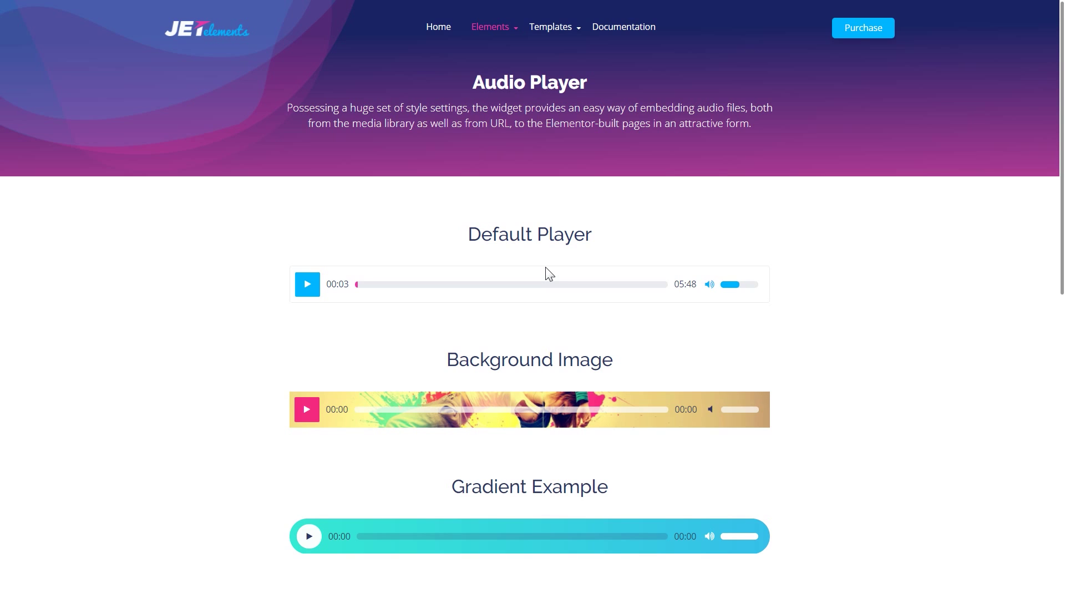
{"action": "scroll", "coordinate": [549, 273], "scroll_direction": "down", "scroll_amount": 2}
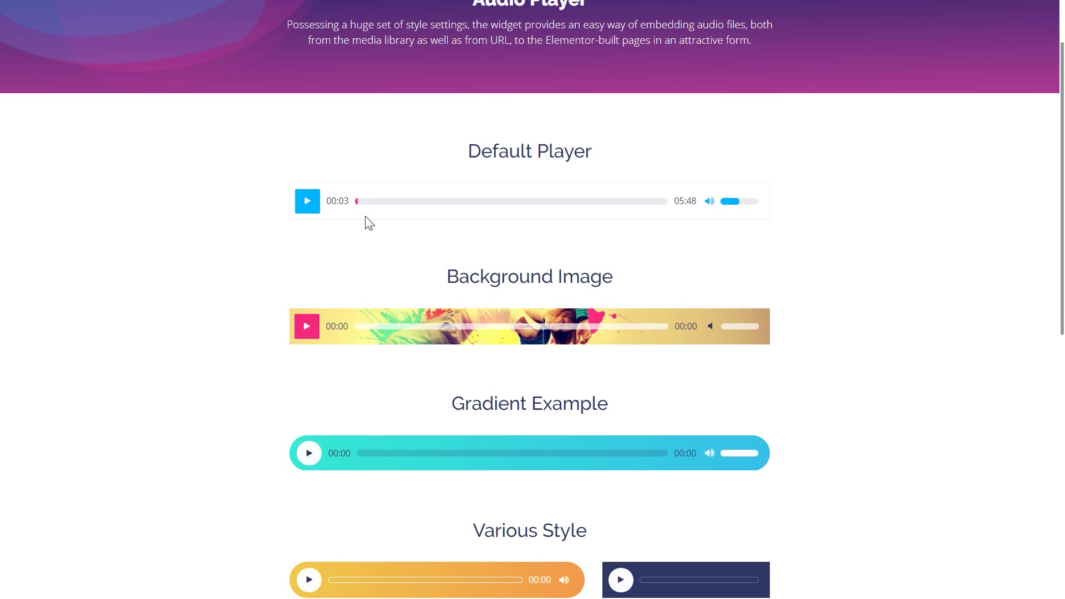
{"action": "scroll", "coordinate": [367, 222], "scroll_direction": "down", "scroll_amount": 2}
{"action": "scroll", "coordinate": [641, 234], "scroll_direction": "down", "scroll_amount": 2}
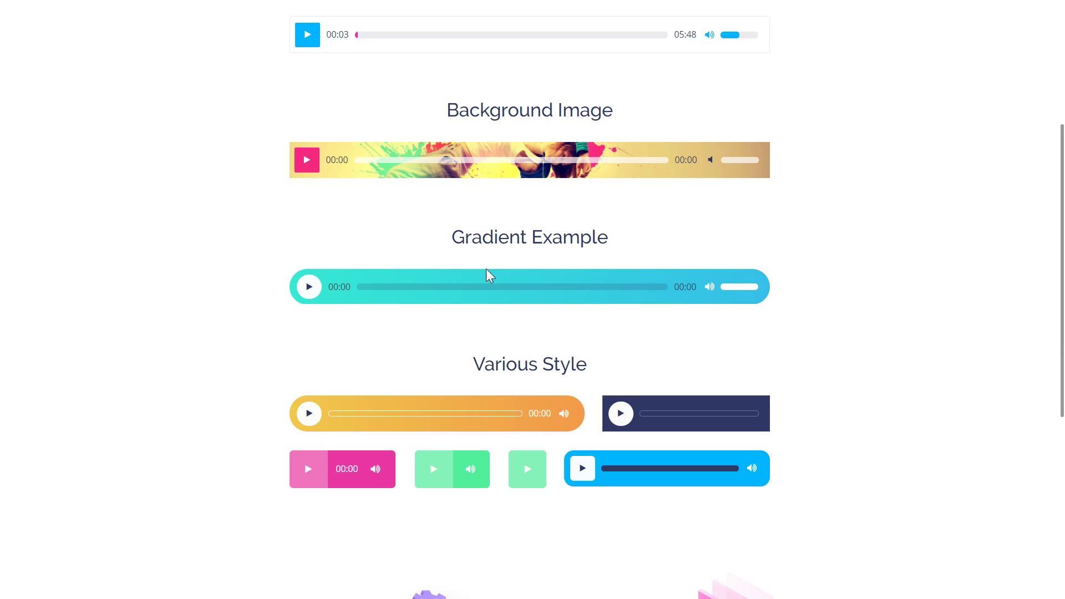
{"action": "scroll", "coordinate": [597, 291], "scroll_direction": "down", "scroll_amount": 4}
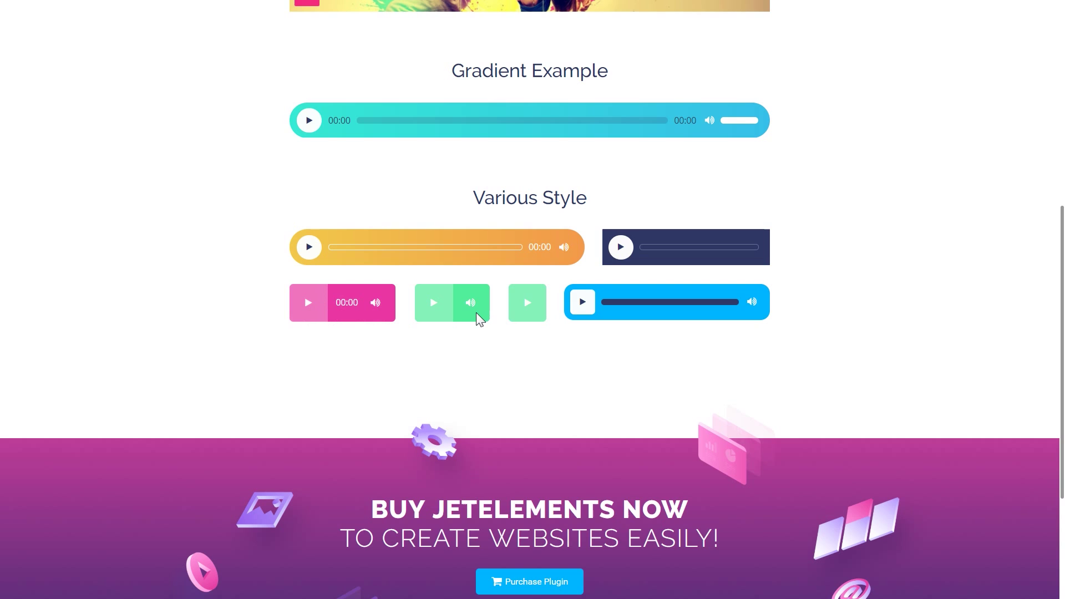
{"action": "mouse_move", "coordinate": [474, 308]}
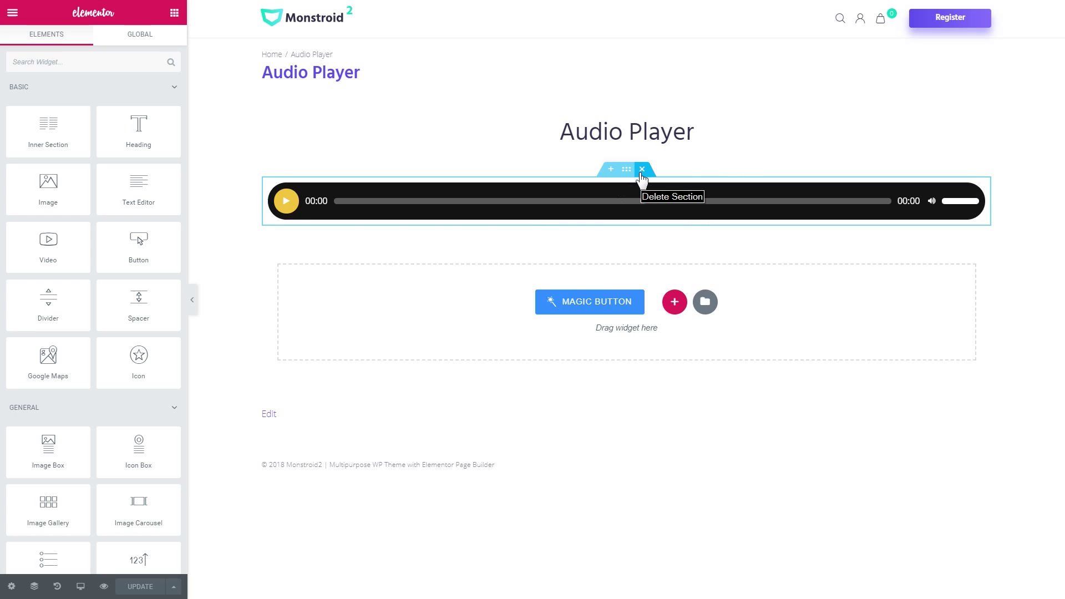
{"action": "left_click", "coordinate": [641, 169]}
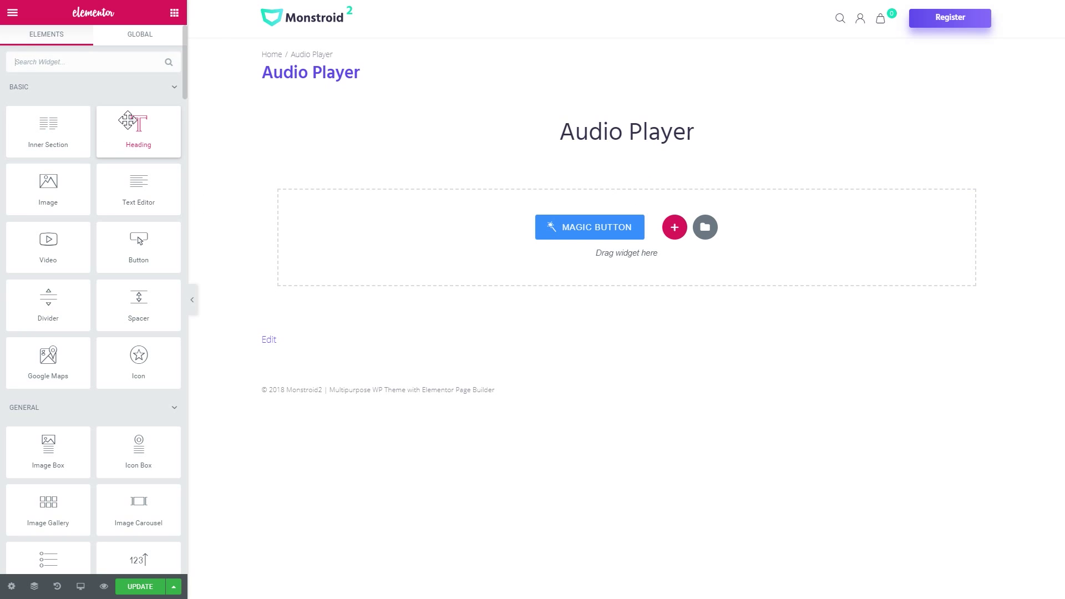
{"action": "type", "text": "au"}
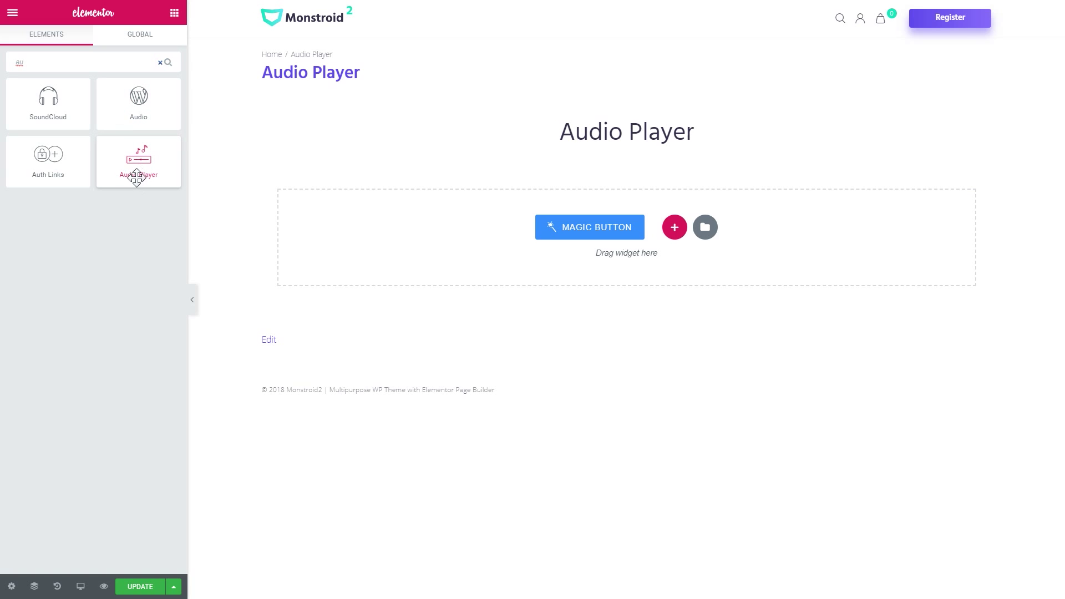
Step: Drop an Audio Player widget under the heading, trying External before choosing Self Hosted
{"action": "left_click_drag", "start_coordinate": [138, 183], "coordinate": [444, 260]}
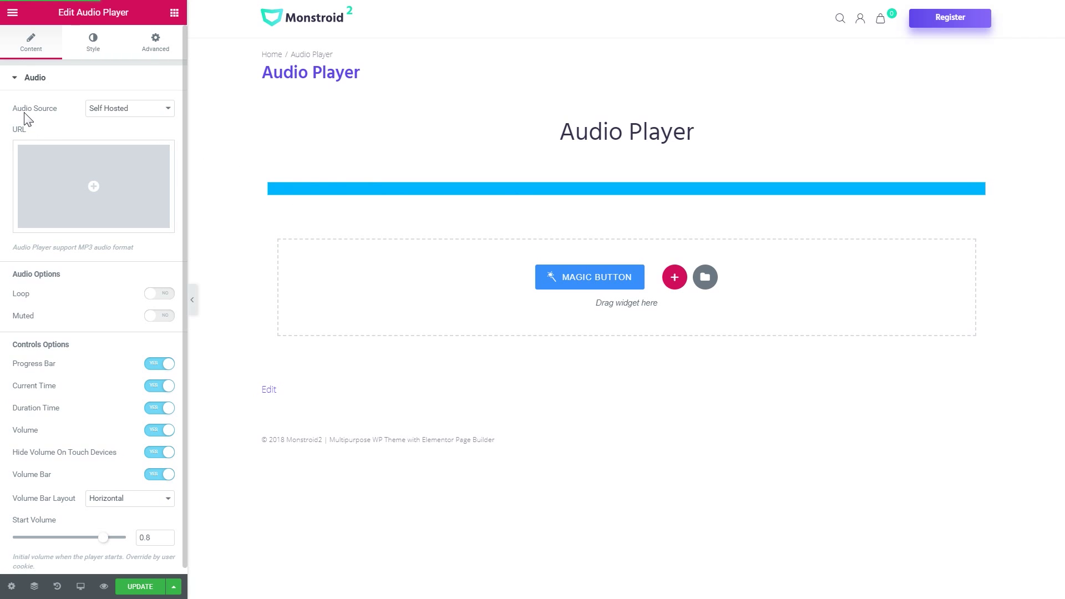
{"action": "left_click", "coordinate": [104, 113]}
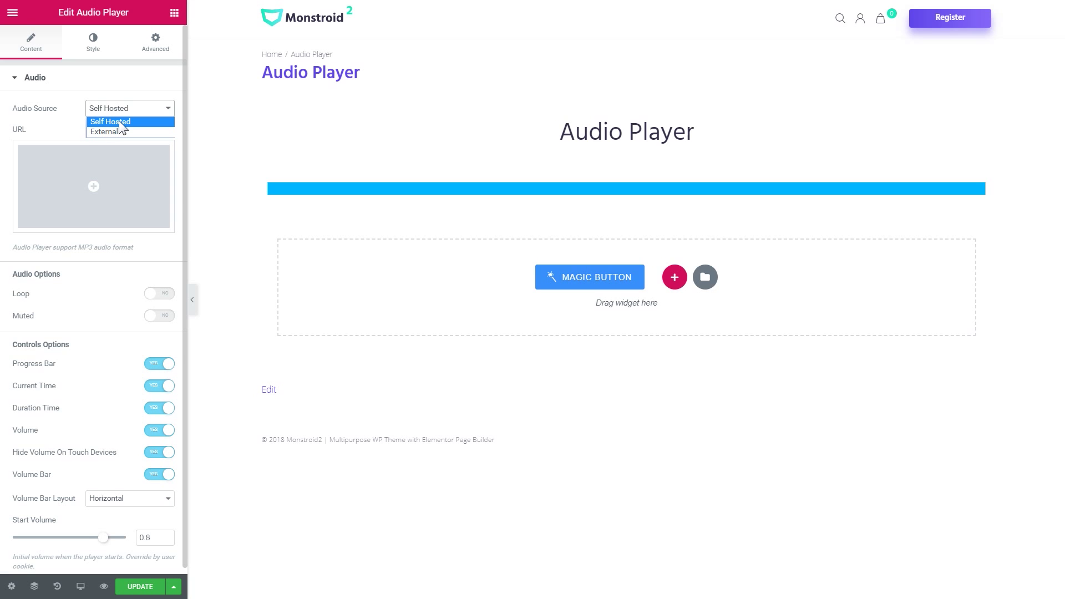
{"action": "left_click", "coordinate": [109, 131]}
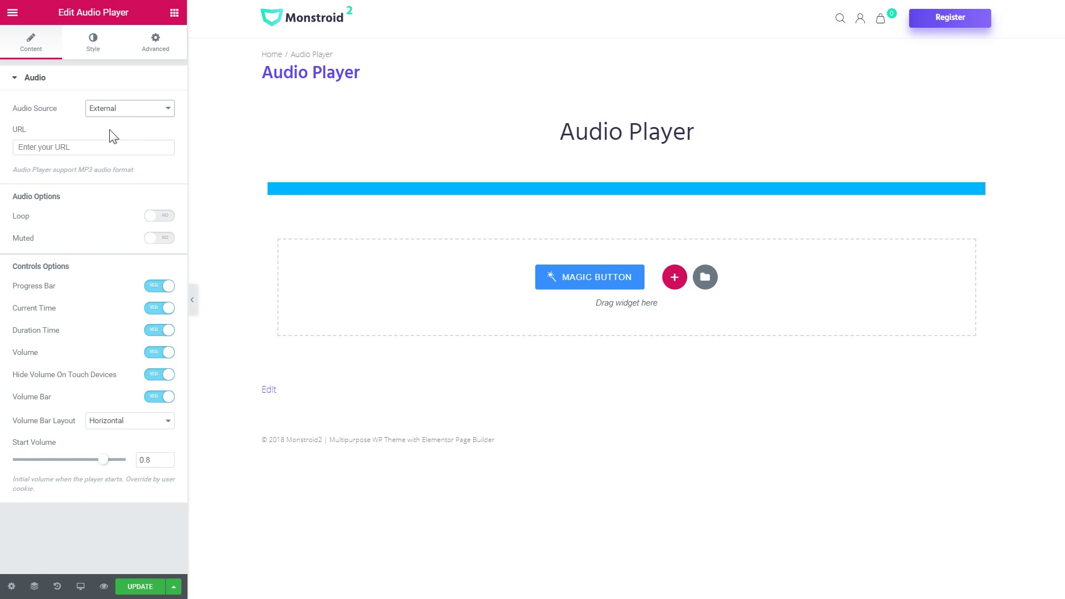
{"action": "left_click", "coordinate": [55, 147]}
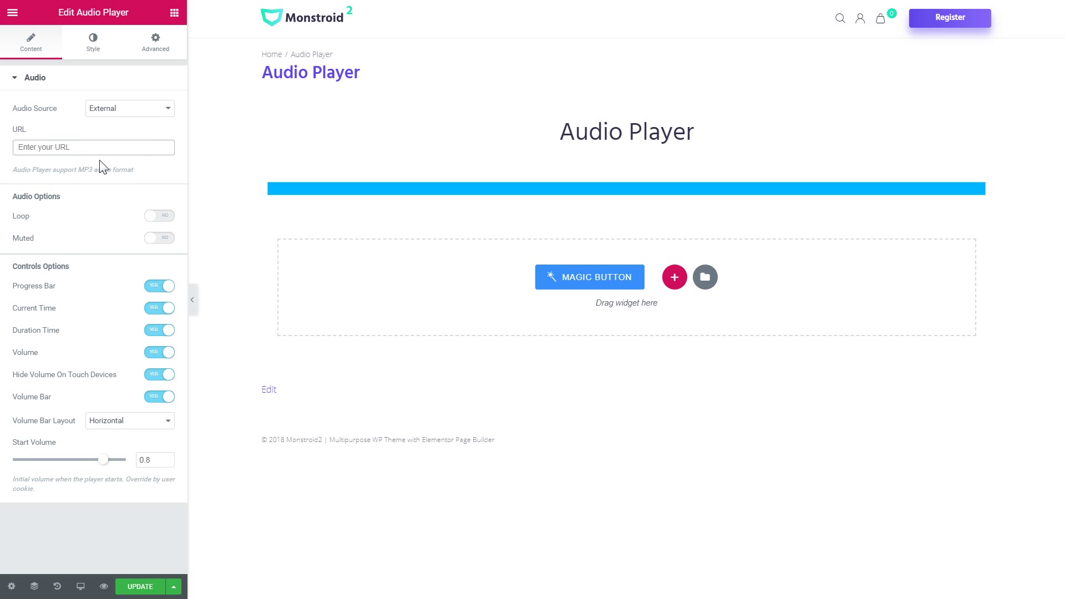
{"action": "left_click", "coordinate": [123, 110]}
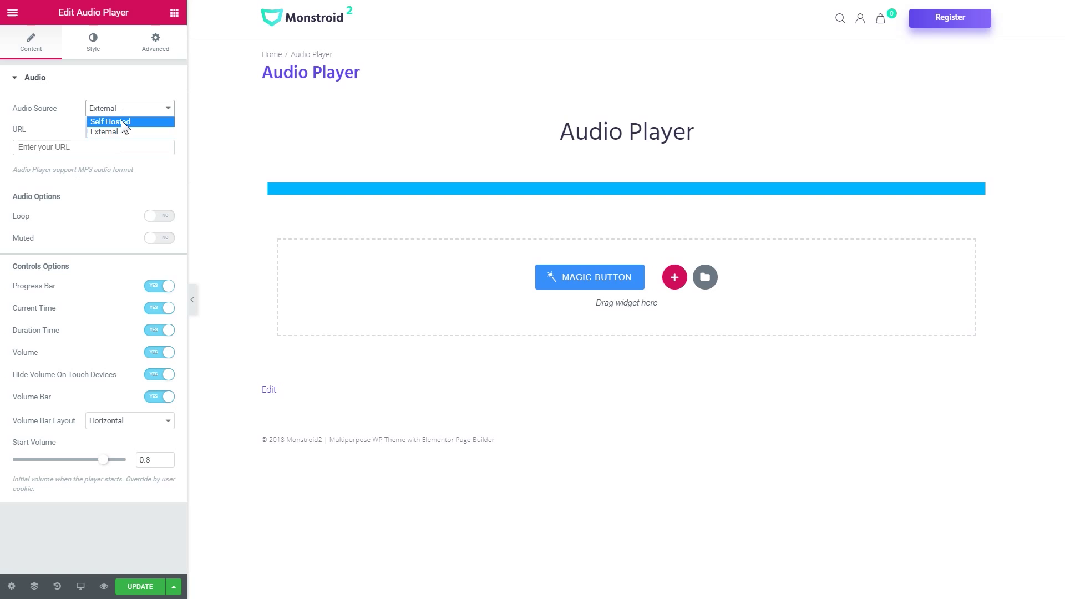
{"action": "left_click", "coordinate": [98, 122]}
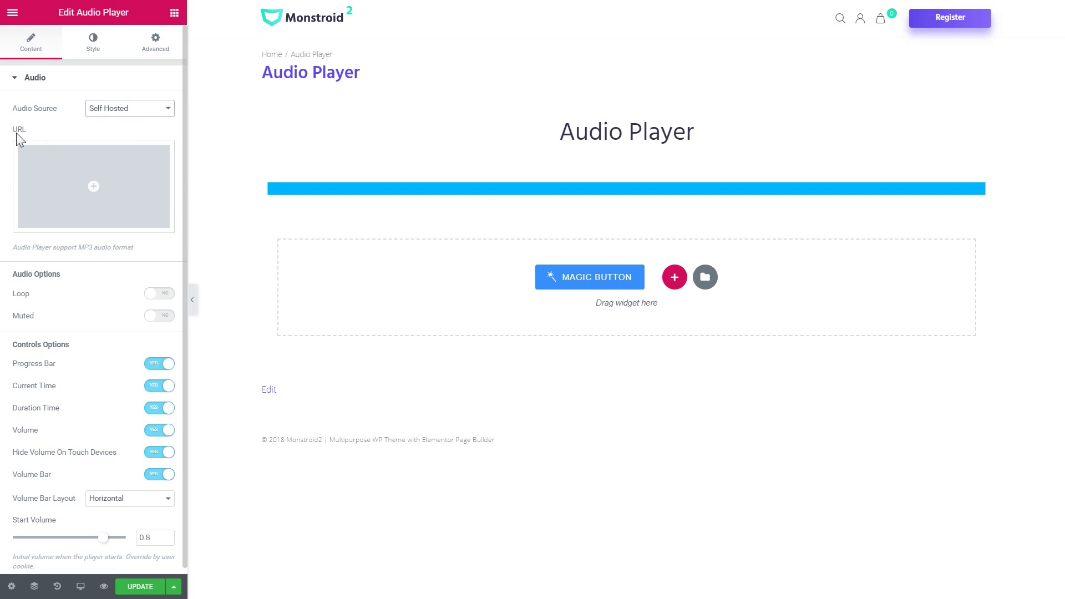
Step: Insert track-1.mp3 from the Media Library as the player's audio file
{"action": "left_click", "coordinate": [76, 188]}
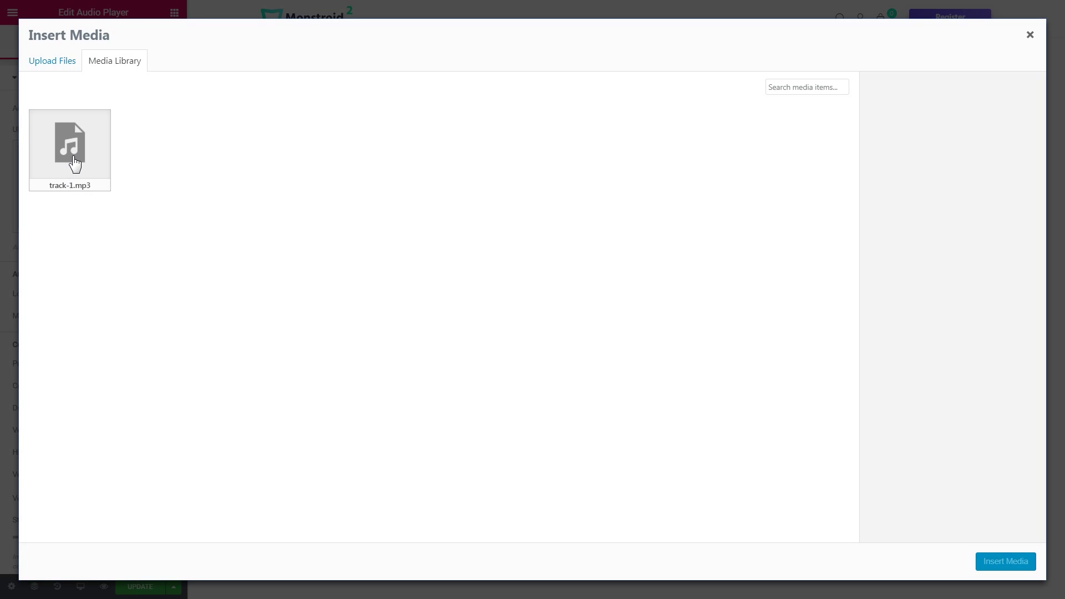
{"action": "left_click", "coordinate": [74, 163]}
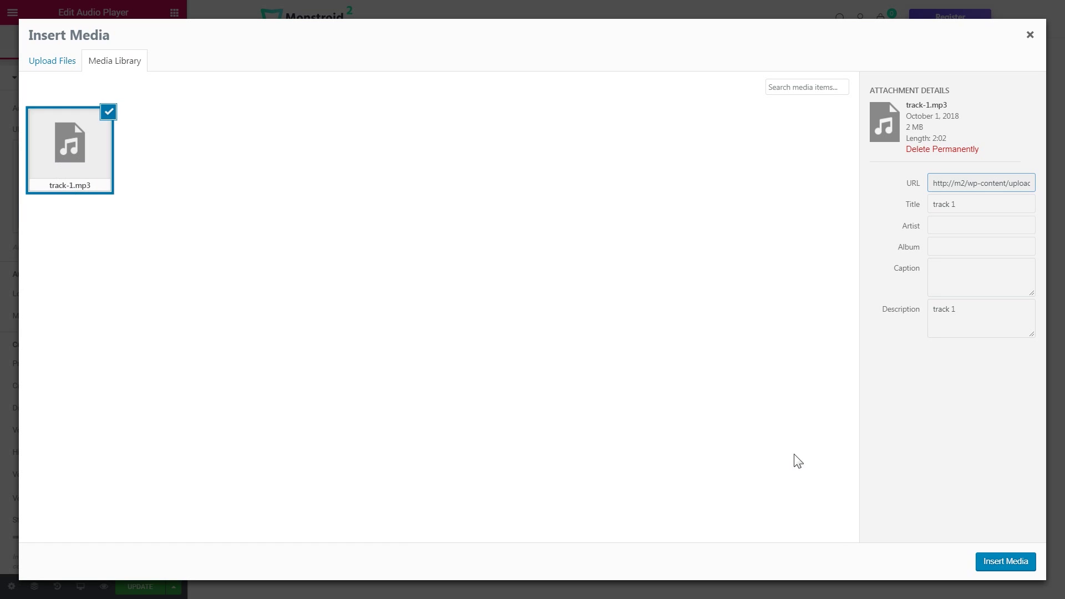
{"action": "left_click", "coordinate": [985, 557]}
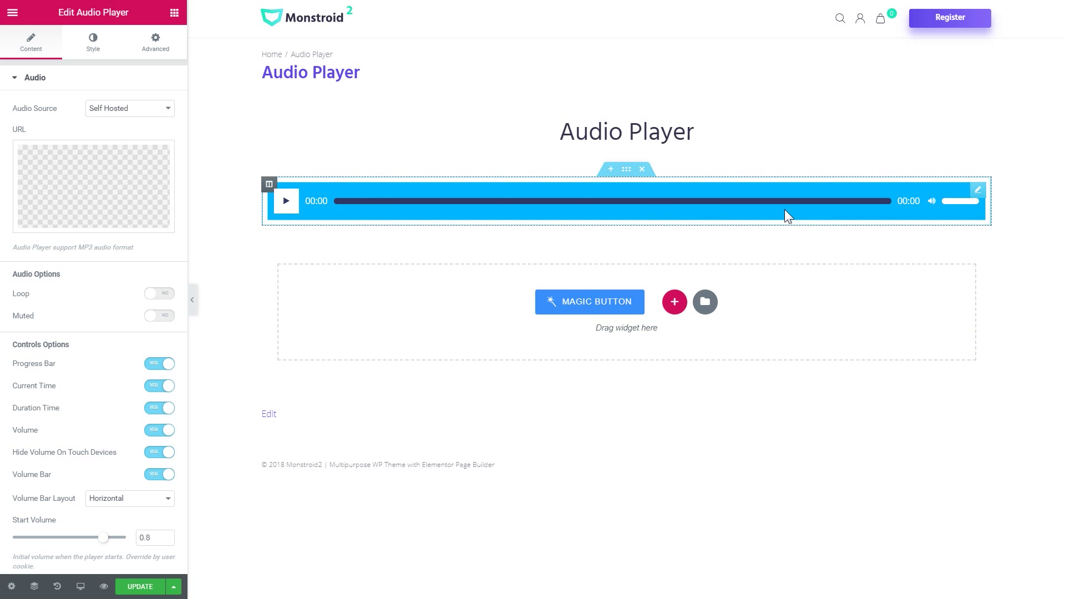
{"action": "mouse_move", "coordinate": [115, 178]}
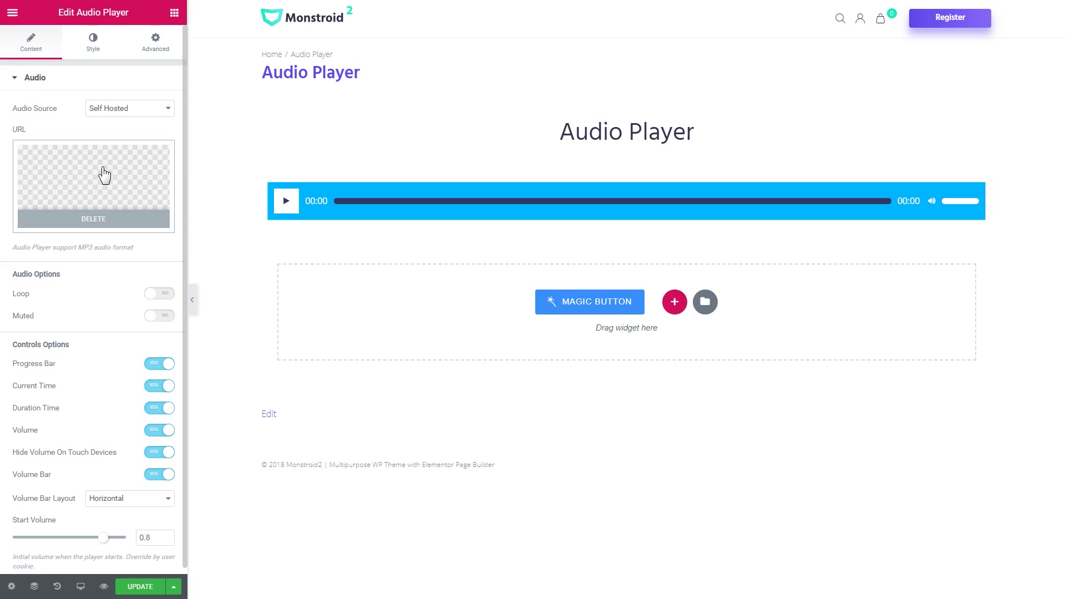
{"action": "scroll", "coordinate": [103, 175], "scroll_direction": "down", "scroll_amount": 1}
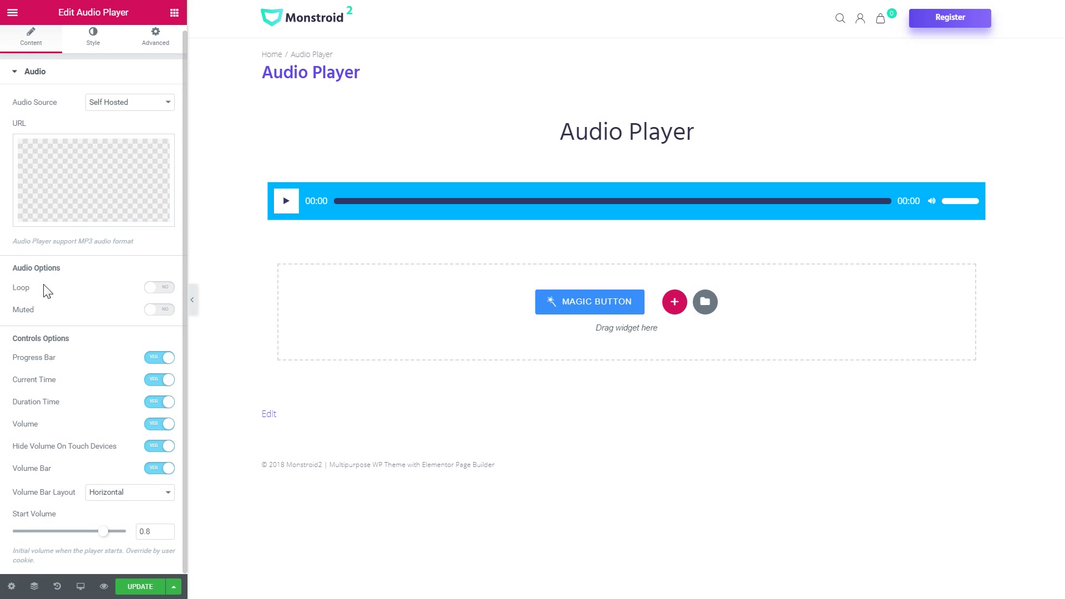
{"action": "left_click_drag", "start_coordinate": [13, 267], "coordinate": [57, 267]}
{"action": "left_click", "coordinate": [42, 280]}
{"action": "left_click", "coordinate": [151, 315]}
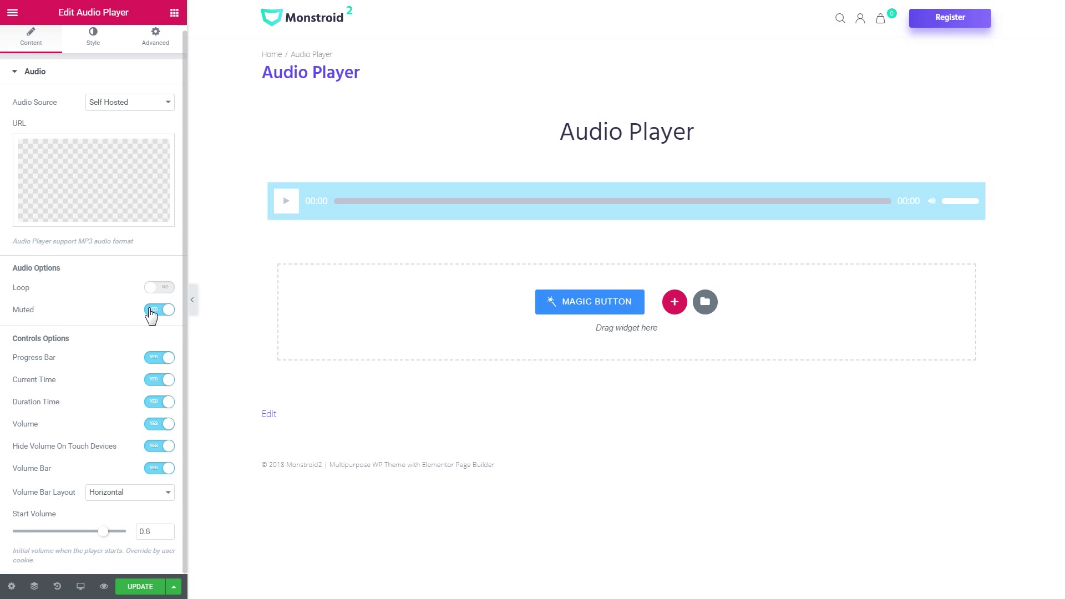
{"action": "left_click", "coordinate": [286, 201]}
{"action": "left_click", "coordinate": [287, 205]}
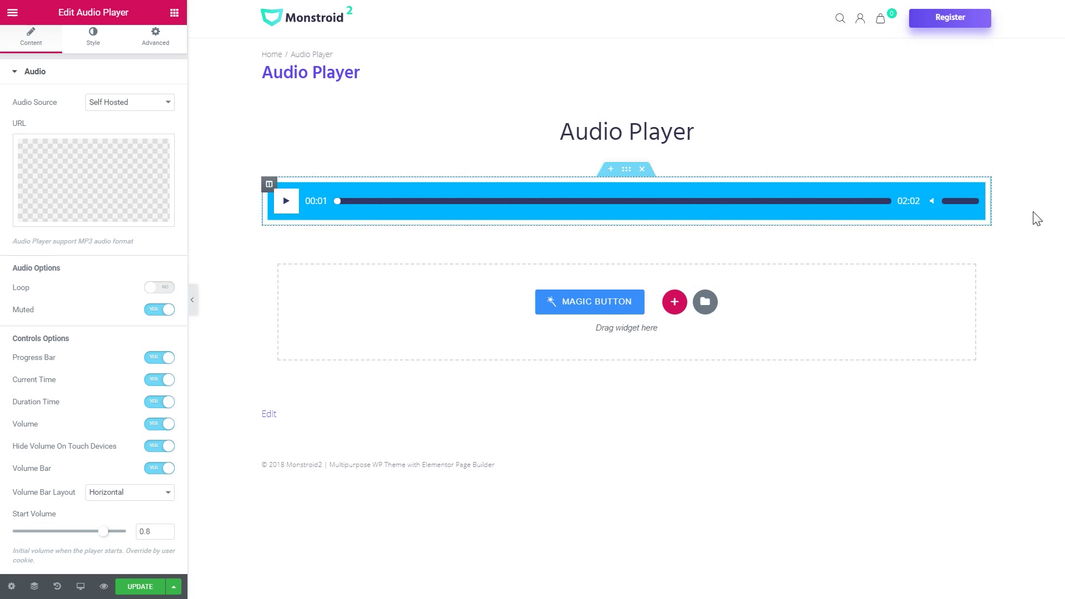
{"action": "left_click", "coordinate": [964, 202]}
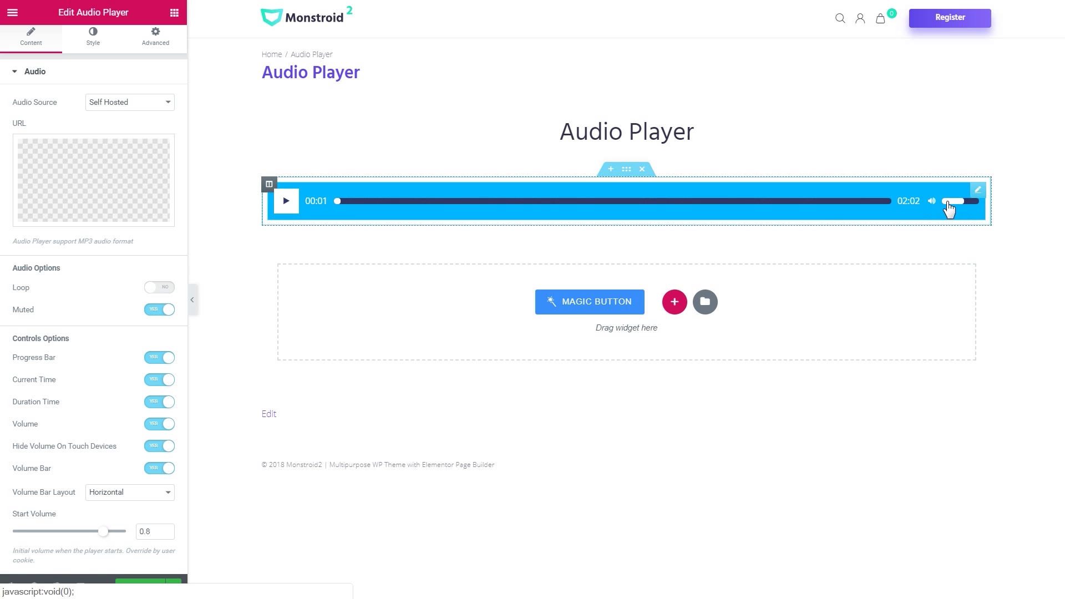
{"action": "left_click", "coordinate": [156, 314]}
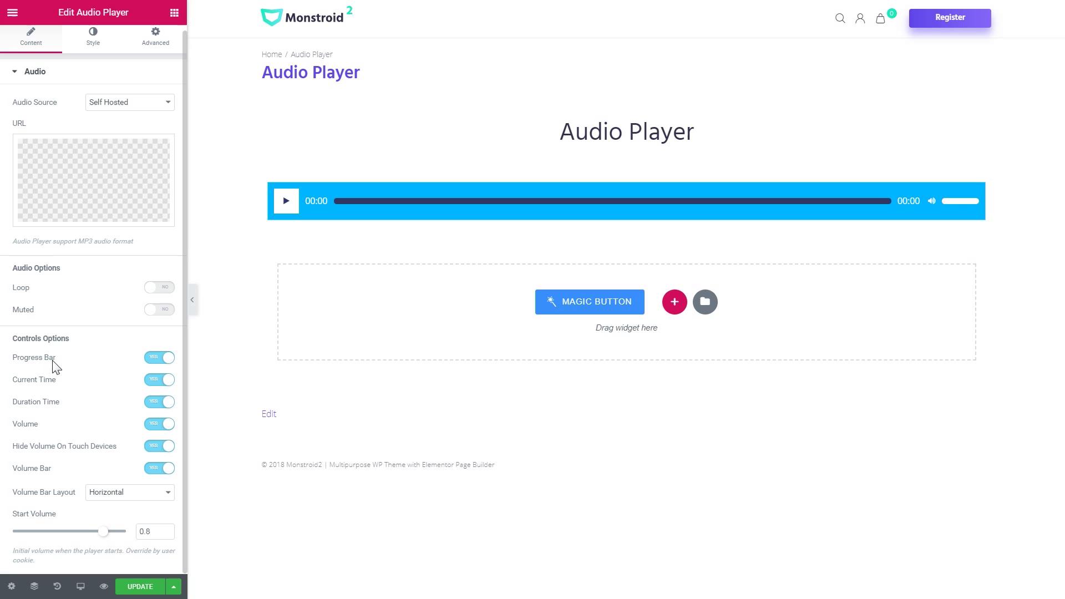
Step: Toggle progress bar, current time, duration and volume off, then switch them all back on
{"action": "left_click", "coordinate": [151, 365]}
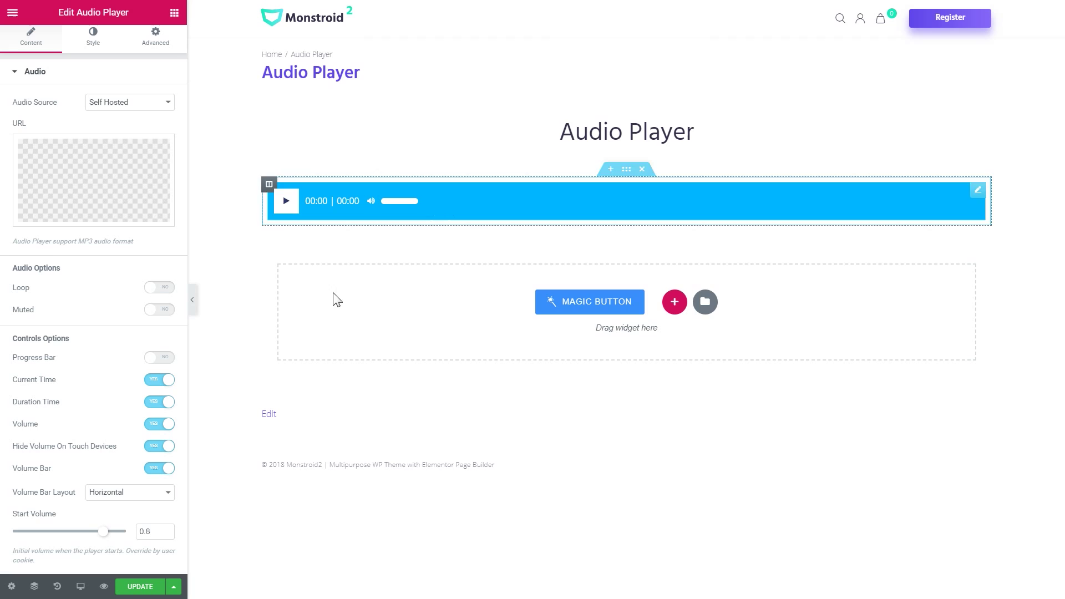
{"action": "left_click", "coordinate": [160, 380]}
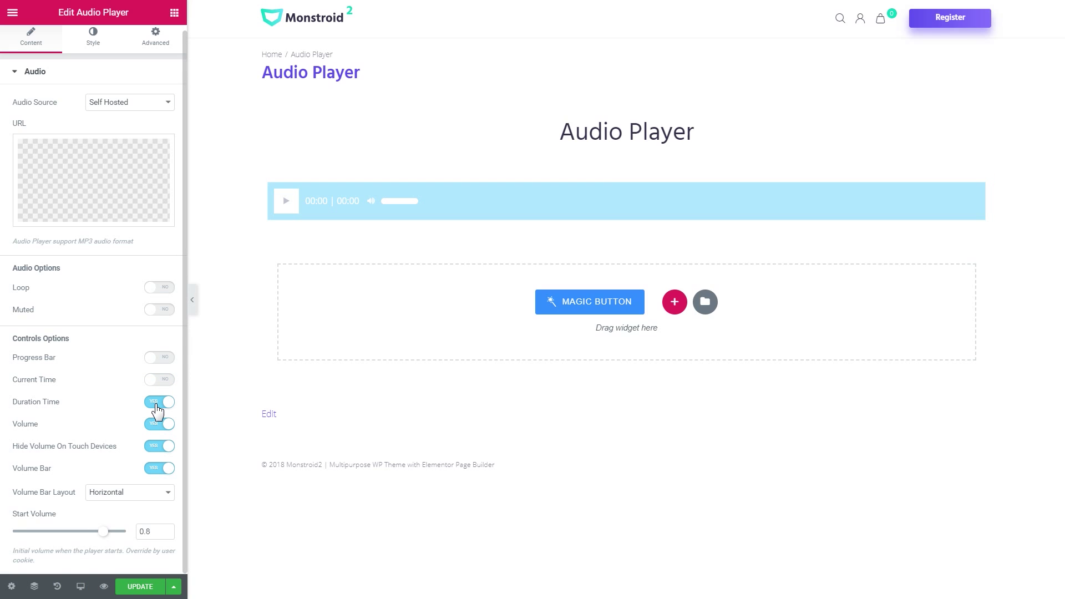
{"action": "left_click", "coordinate": [158, 403]}
{"action": "left_click", "coordinate": [156, 431]}
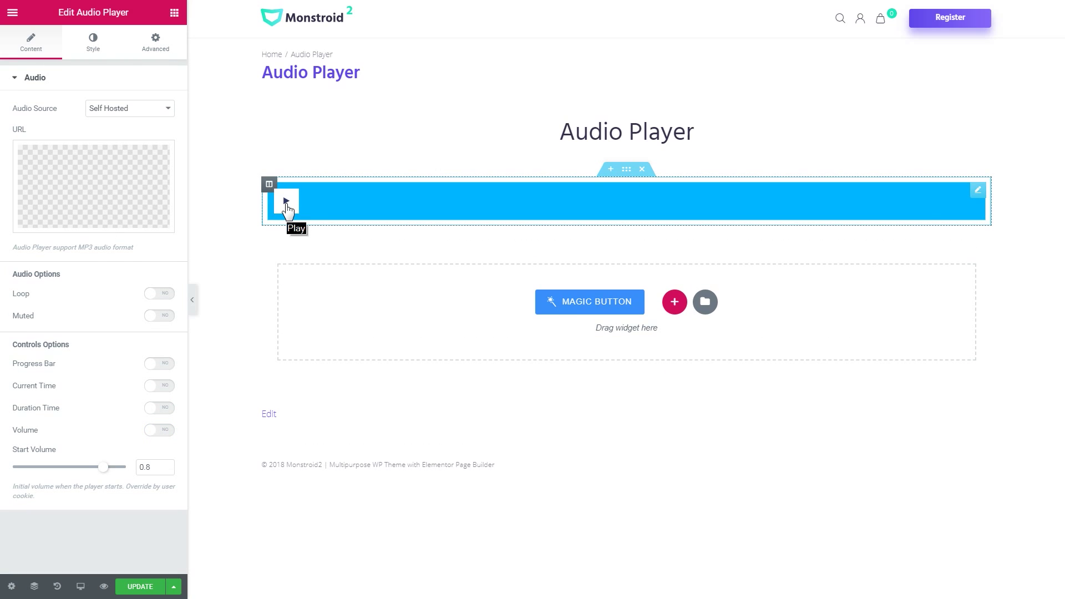
{"action": "left_click", "coordinate": [160, 430]}
{"action": "left_click", "coordinate": [159, 407]}
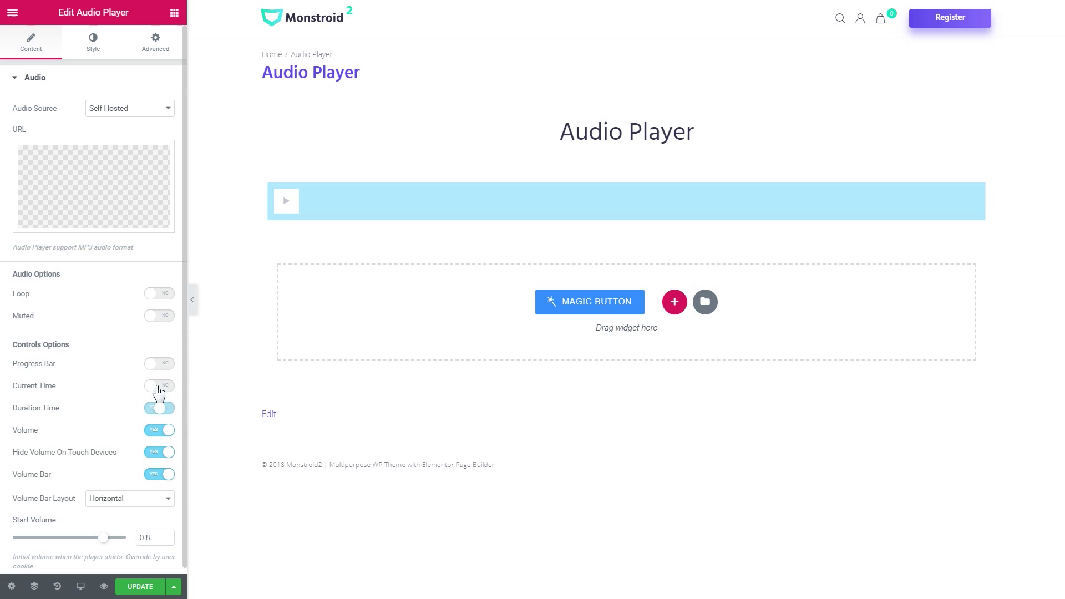
{"action": "left_click", "coordinate": [159, 387]}
{"action": "left_click", "coordinate": [159, 364]}
{"action": "scroll", "coordinate": [100, 442], "scroll_direction": "down", "scroll_amount": 1}
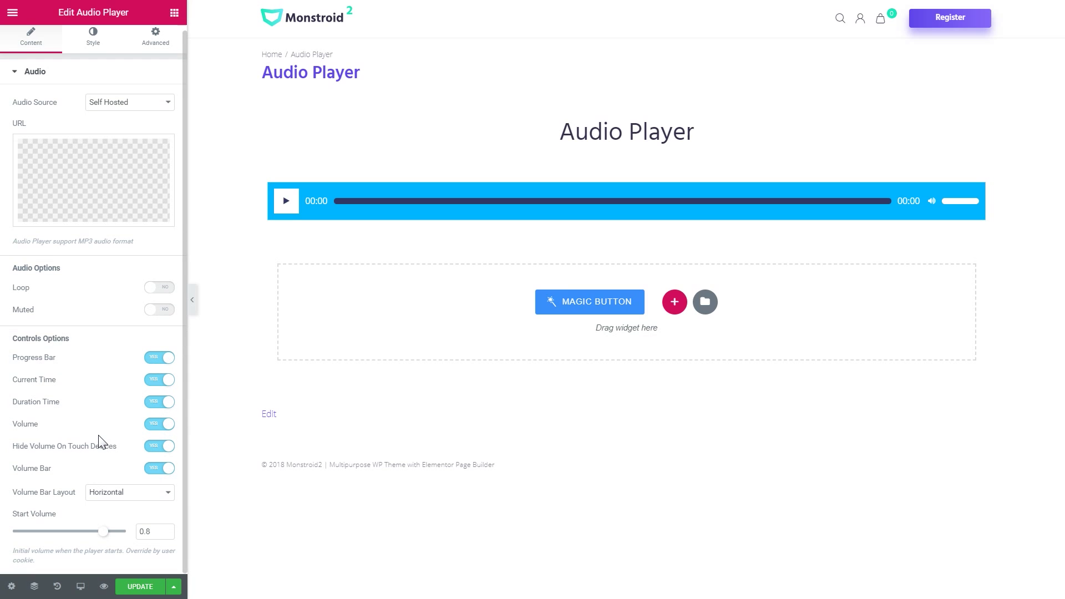
Step: Keep the Volume Bar Layout on Horizontal and read the Start Volume note
{"action": "left_click", "coordinate": [107, 497]}
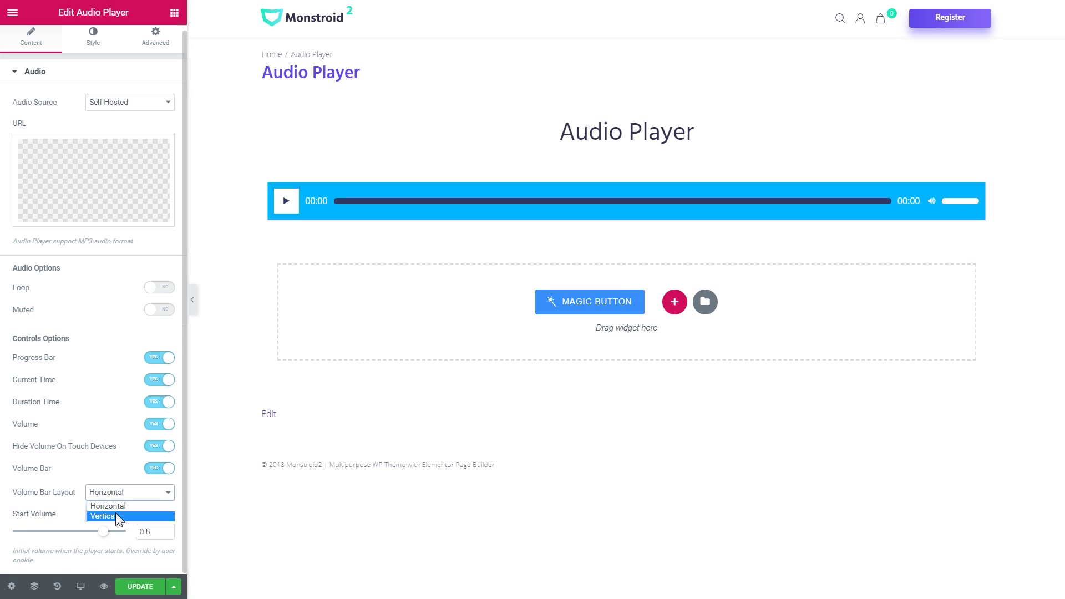
{"action": "left_click", "coordinate": [67, 501]}
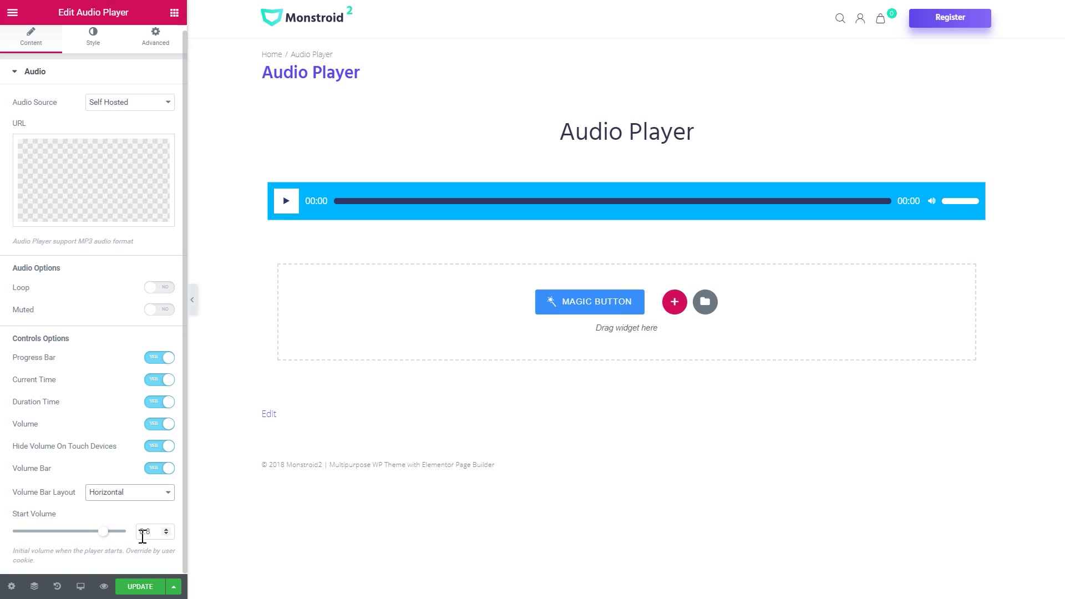
{"action": "left_click_drag", "start_coordinate": [127, 552], "coordinate": [135, 560]}
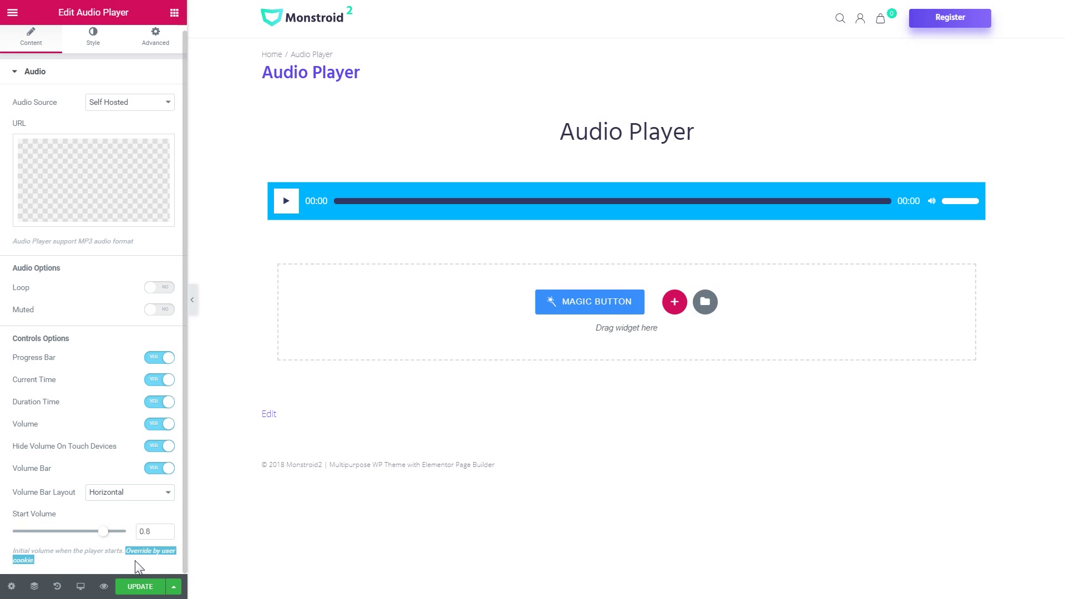
{"action": "left_click", "coordinate": [103, 555]}
{"action": "left_click_drag", "start_coordinate": [33, 551], "coordinate": [109, 552]}
{"action": "left_click", "coordinate": [101, 561]}
{"action": "left_click", "coordinate": [69, 528]}
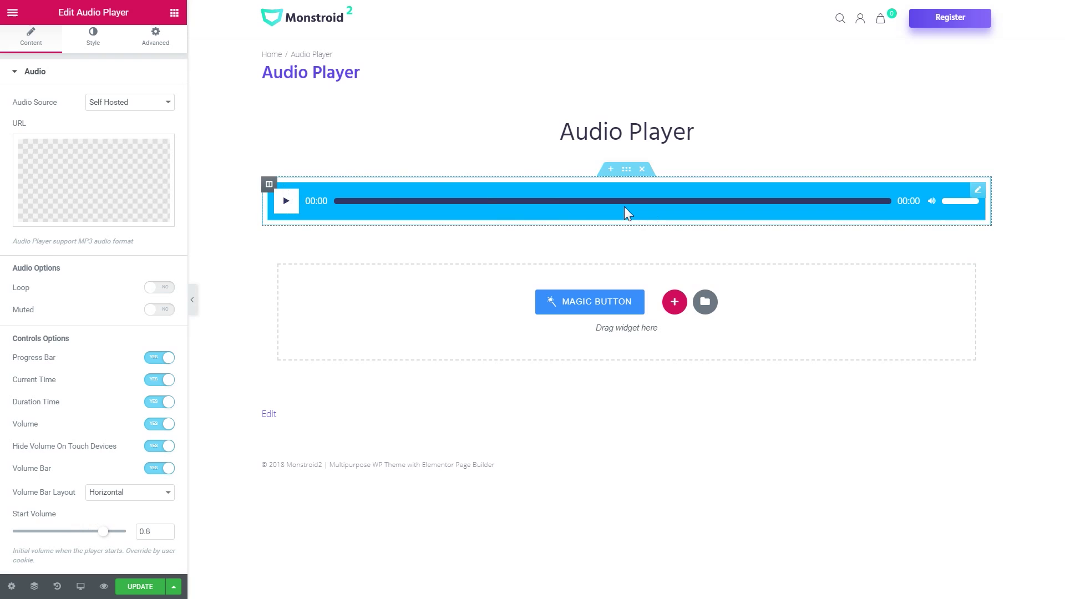
{"action": "scroll", "coordinate": [99, 408], "scroll_direction": "up", "scroll_amount": 1}
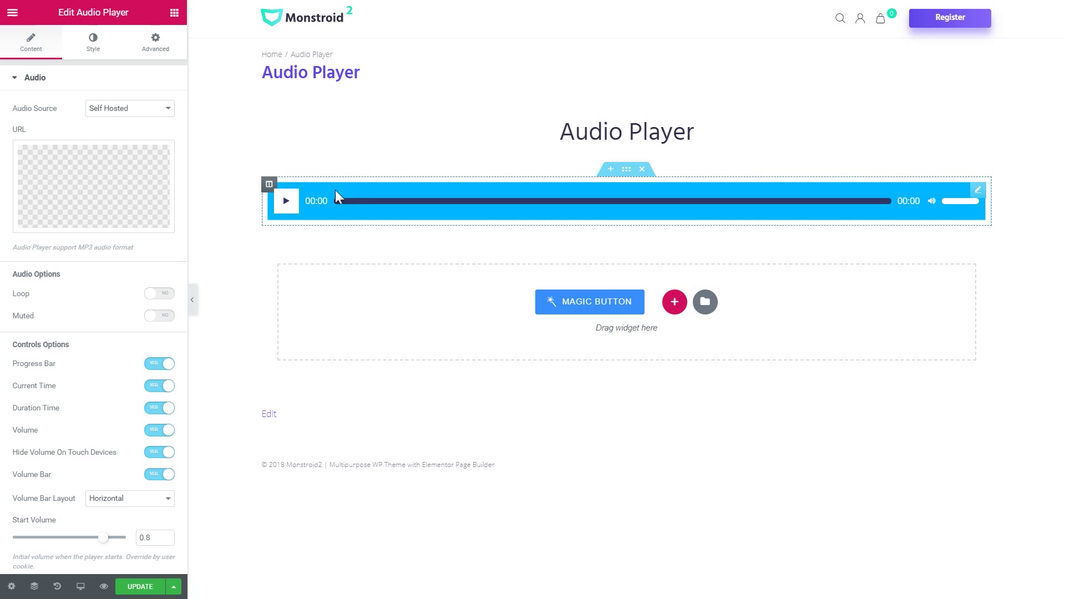
Step: Expand the player's Advanced background settings and try a Classic colour background
{"action": "left_click", "coordinate": [155, 51]}
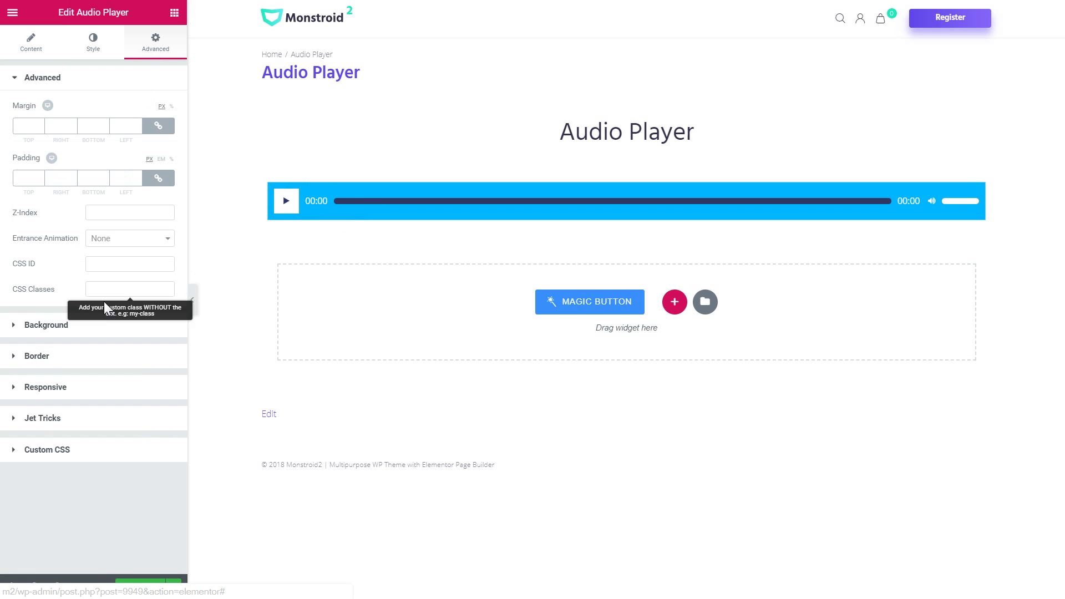
{"action": "left_click", "coordinate": [101, 326]}
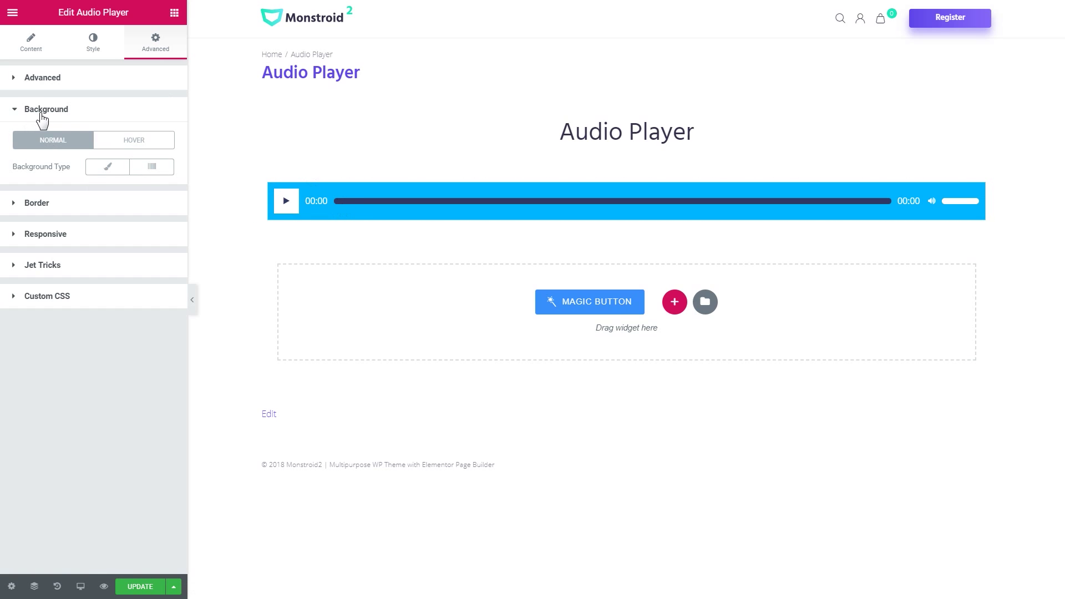
{"action": "left_click", "coordinate": [93, 170]}
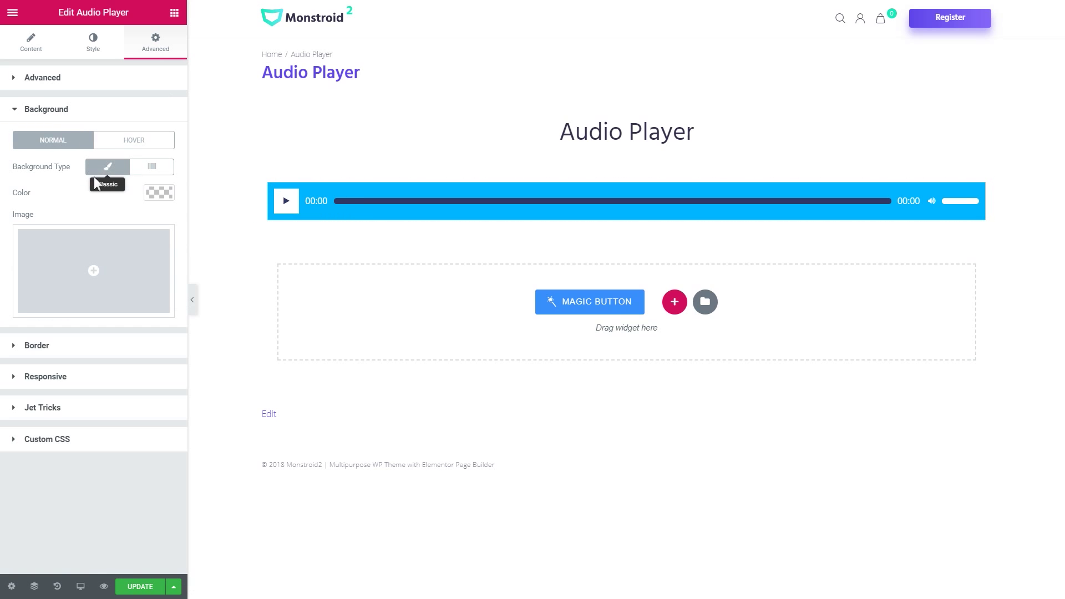
{"action": "left_click", "coordinate": [160, 194]}
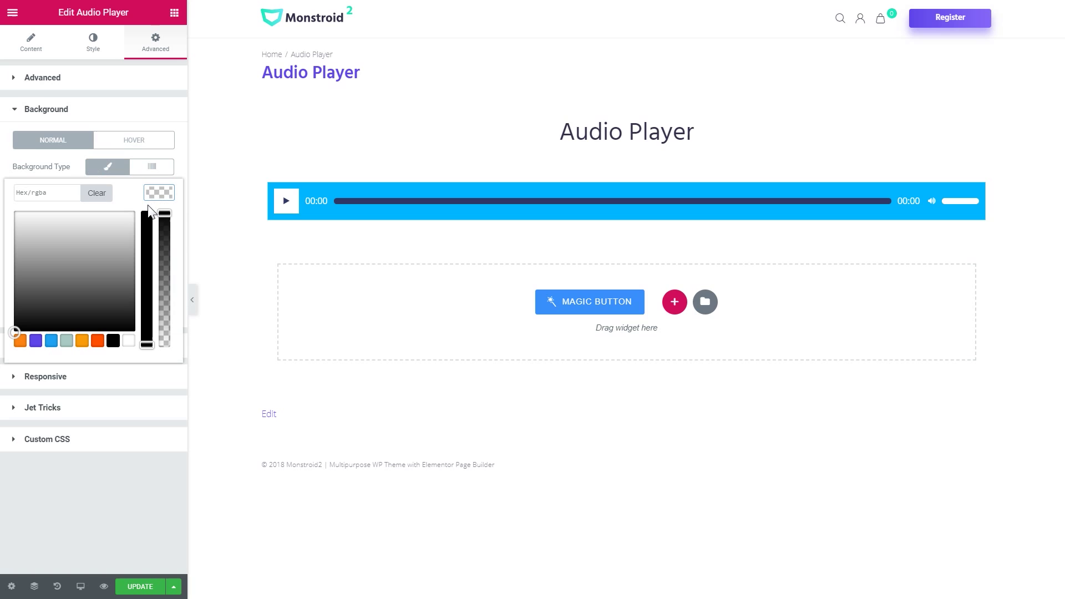
{"action": "left_click", "coordinate": [157, 195]}
Step: Switch the background to a gradient starting in orange, angled at 120 degrees
{"action": "left_click", "coordinate": [152, 167]}
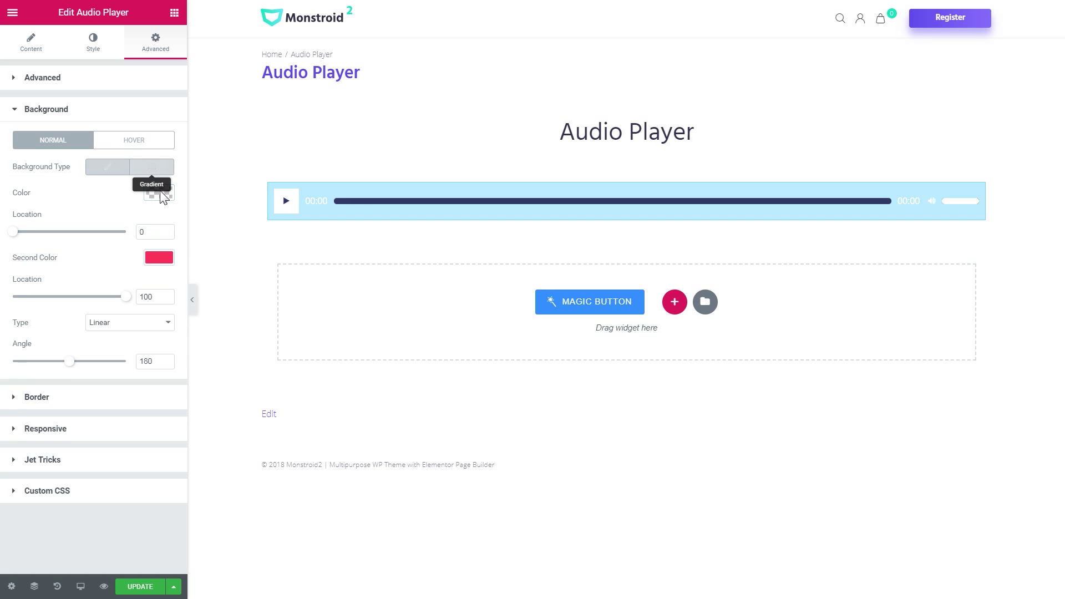
{"action": "left_click", "coordinate": [160, 193]}
{"action": "left_click", "coordinate": [98, 341]}
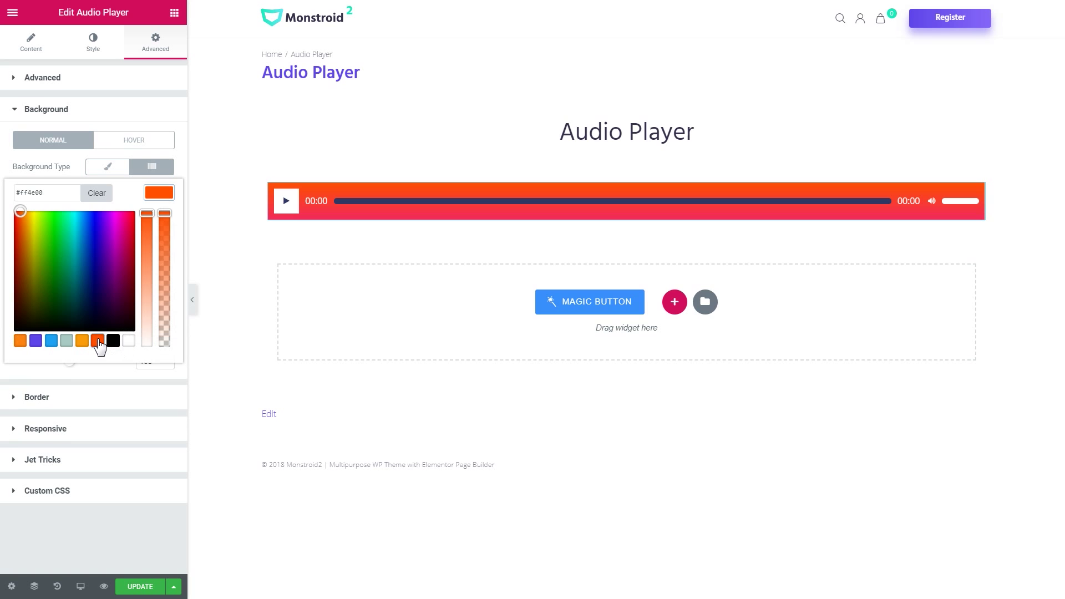
{"action": "left_click", "coordinate": [82, 341]}
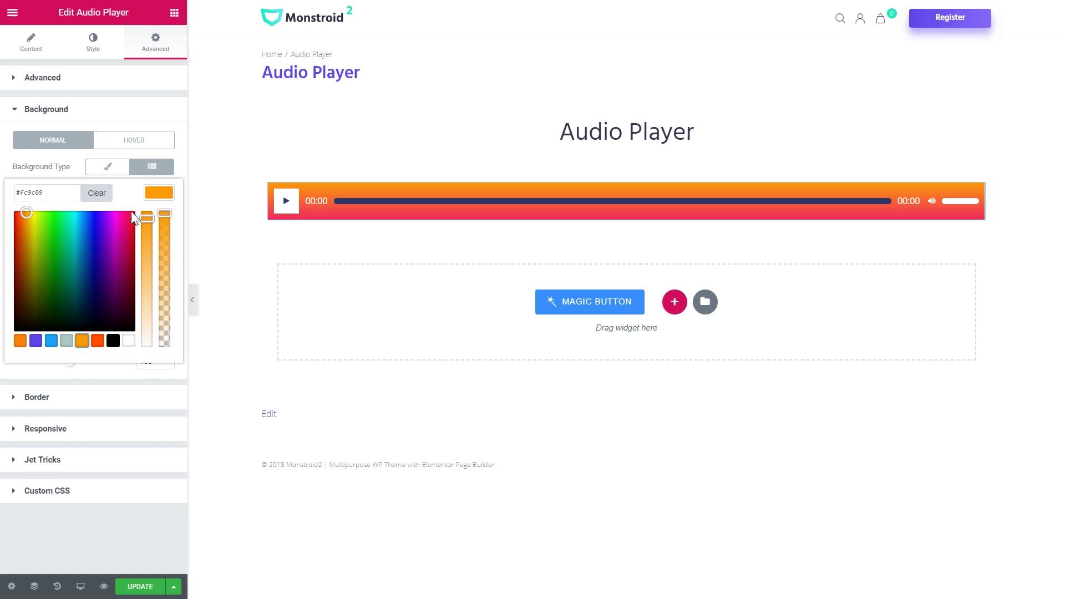
{"action": "left_click", "coordinate": [155, 192]}
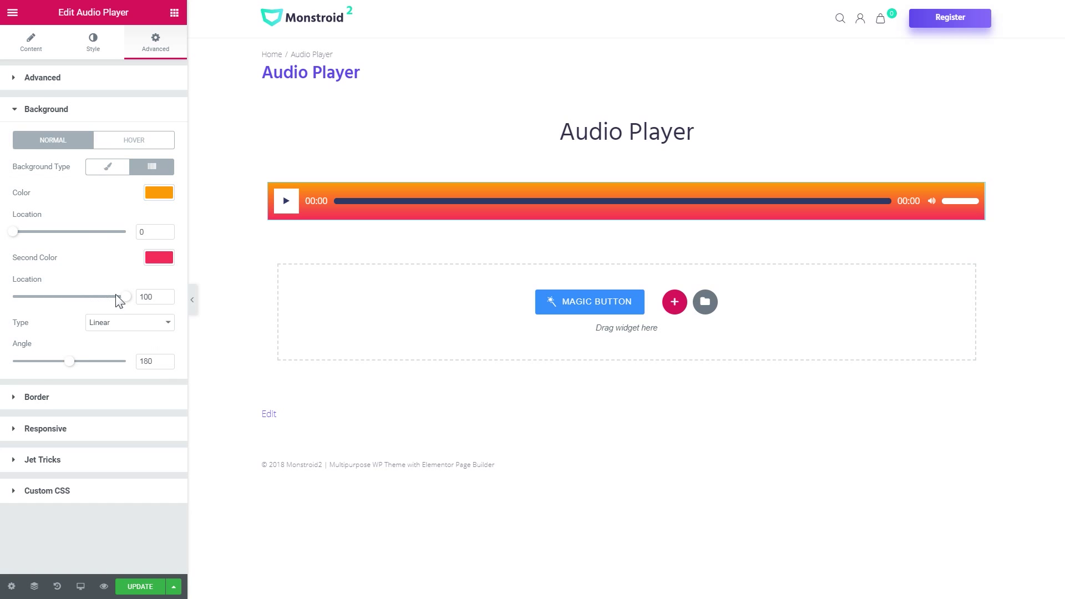
{"action": "left_click_drag", "start_coordinate": [104, 302], "coordinate": [131, 301]}
{"action": "mouse_move", "coordinate": [71, 363]}
{"action": "left_mouse_down"}
{"action": "mouse_move", "coordinate": [100, 368]}
{"action": "mouse_move", "coordinate": [51, 366]}
{"action": "left_mouse_up"}
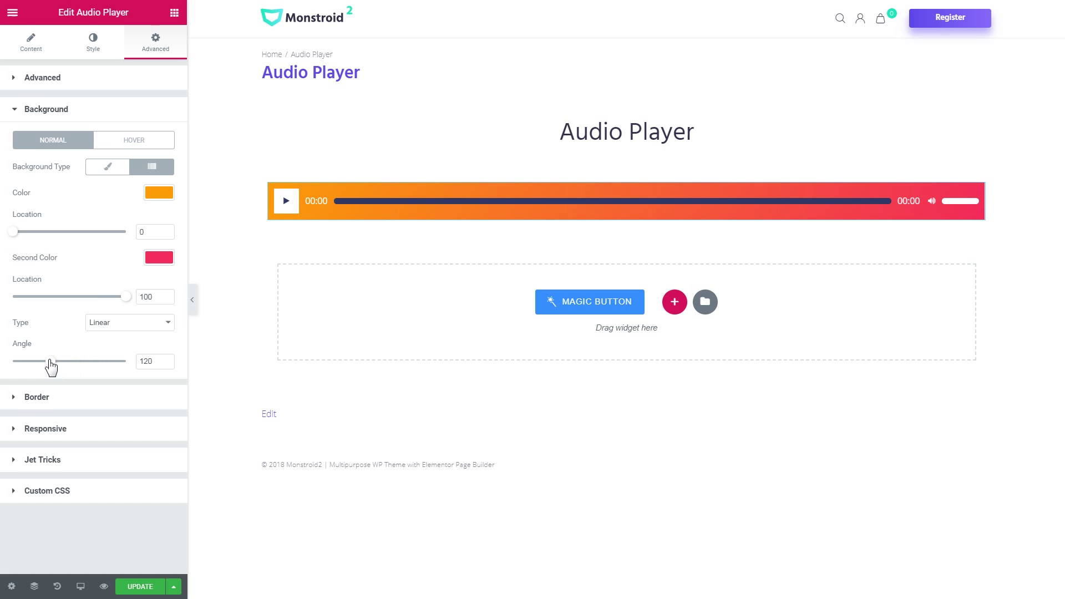
Step: Try the pink mountain image as a centred, cover background, then remove it
{"action": "left_click", "coordinate": [108, 168]}
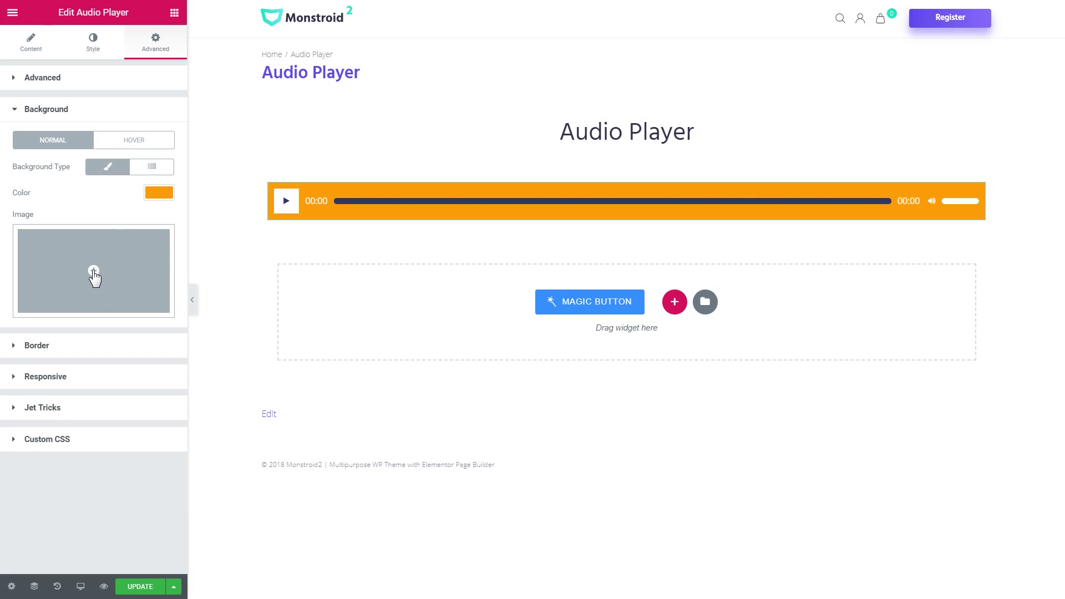
{"action": "left_click", "coordinate": [94, 274]}
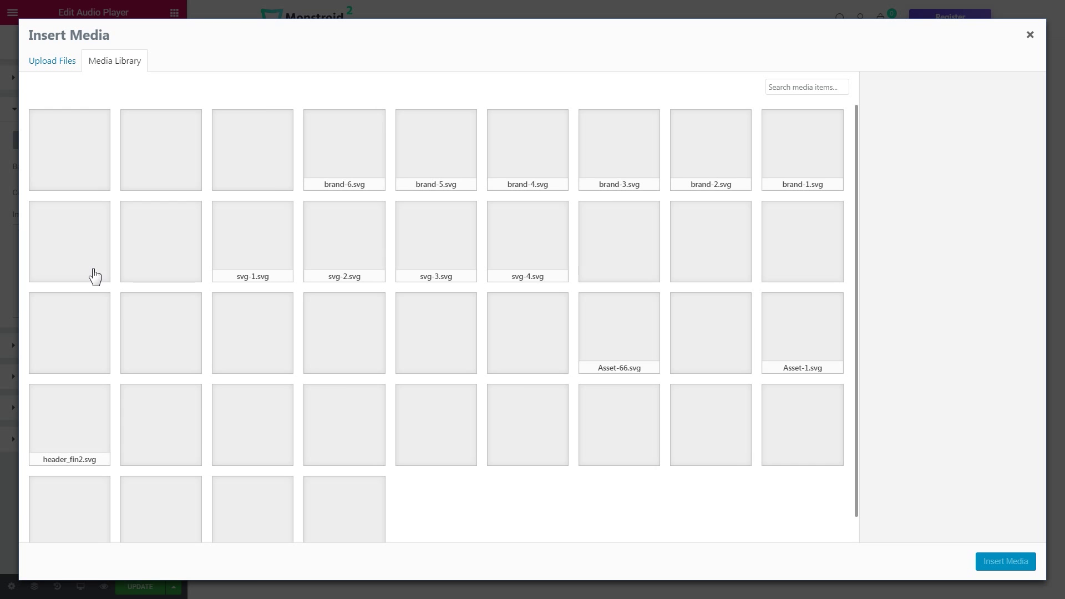
{"action": "scroll", "coordinate": [100, 276], "scroll_direction": "down", "scroll_amount": 15}
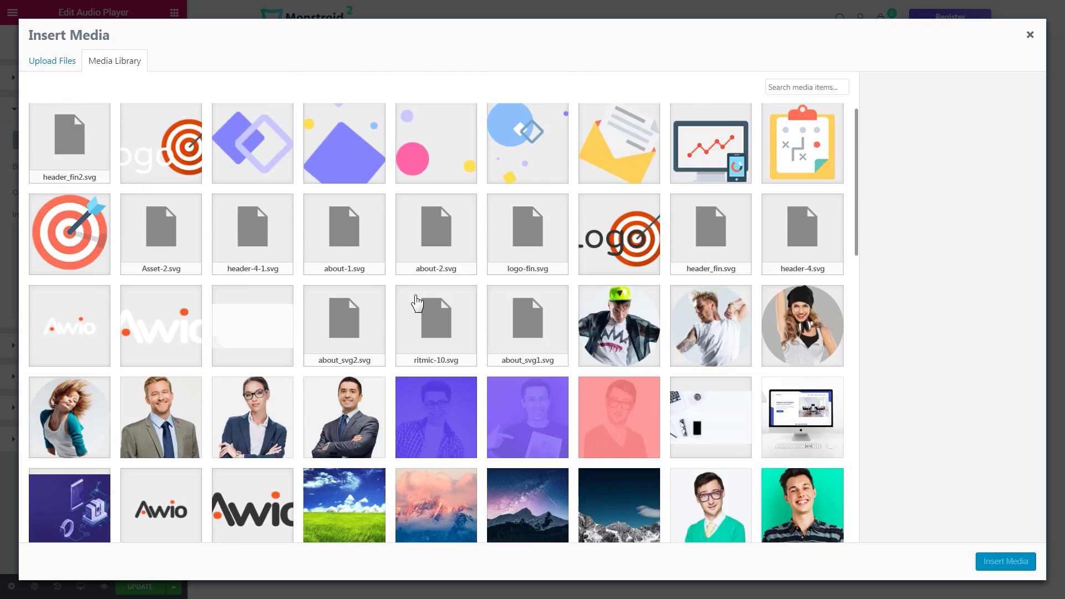
{"action": "left_click", "coordinate": [436, 138]}
{"action": "left_click", "coordinate": [1005, 561]}
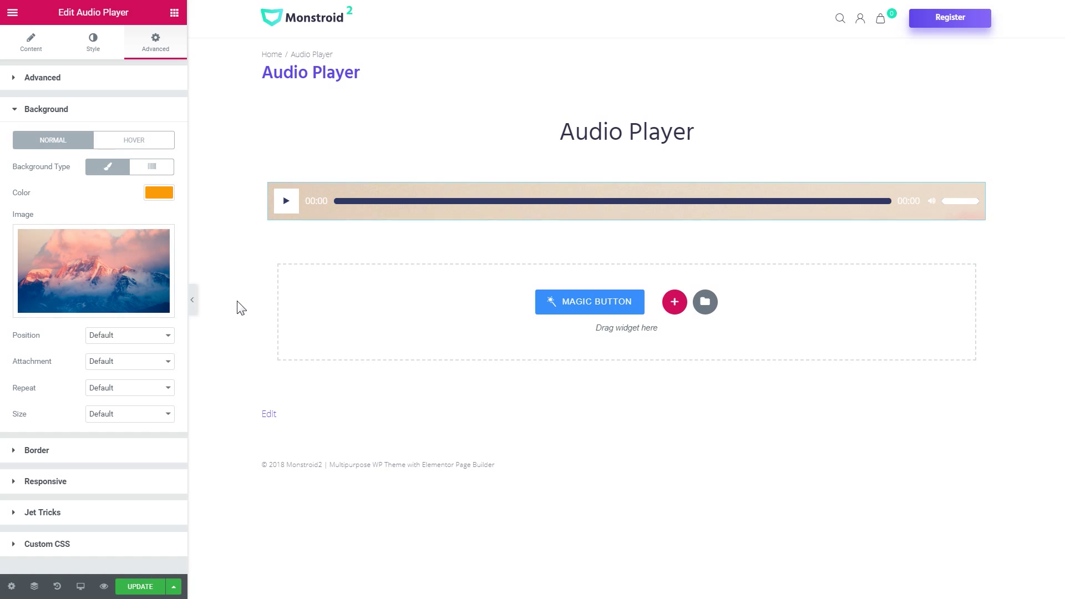
{"action": "left_click", "coordinate": [130, 413]}
{"action": "left_click", "coordinate": [124, 449]}
{"action": "left_click", "coordinate": [130, 335]}
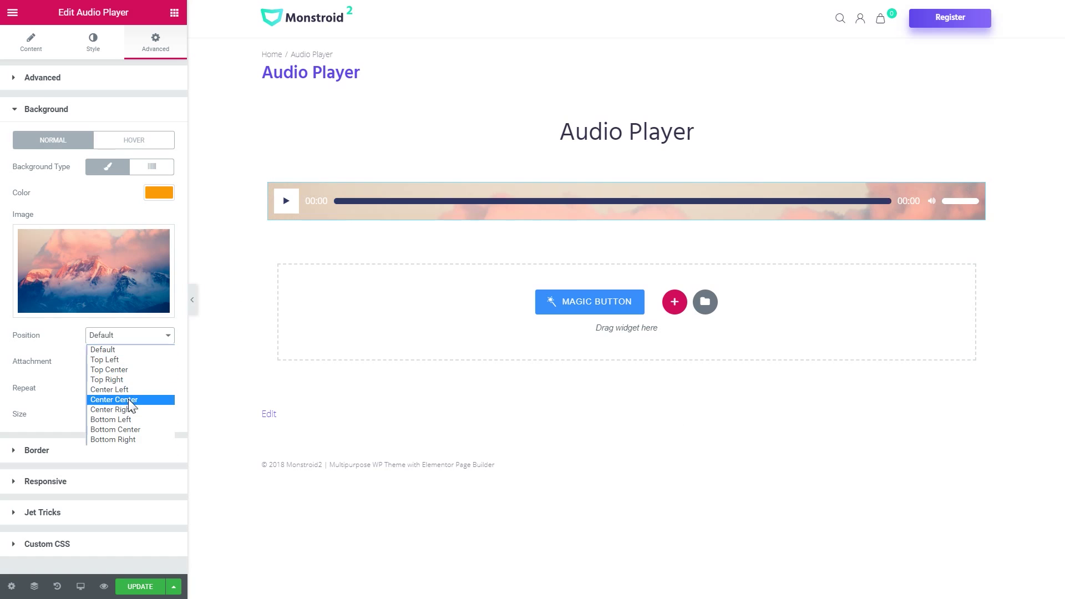
{"action": "left_click", "coordinate": [129, 400]}
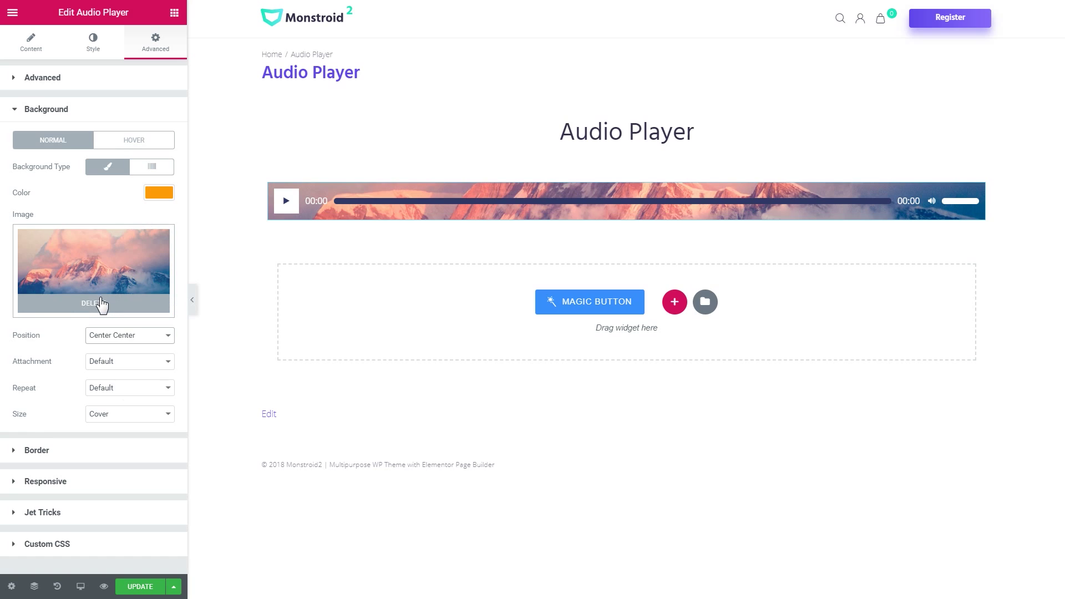
{"action": "left_click", "coordinate": [101, 303]}
Step: Set the background colour to #111111 and give the player a border radius of 50
{"action": "left_click", "coordinate": [158, 193]}
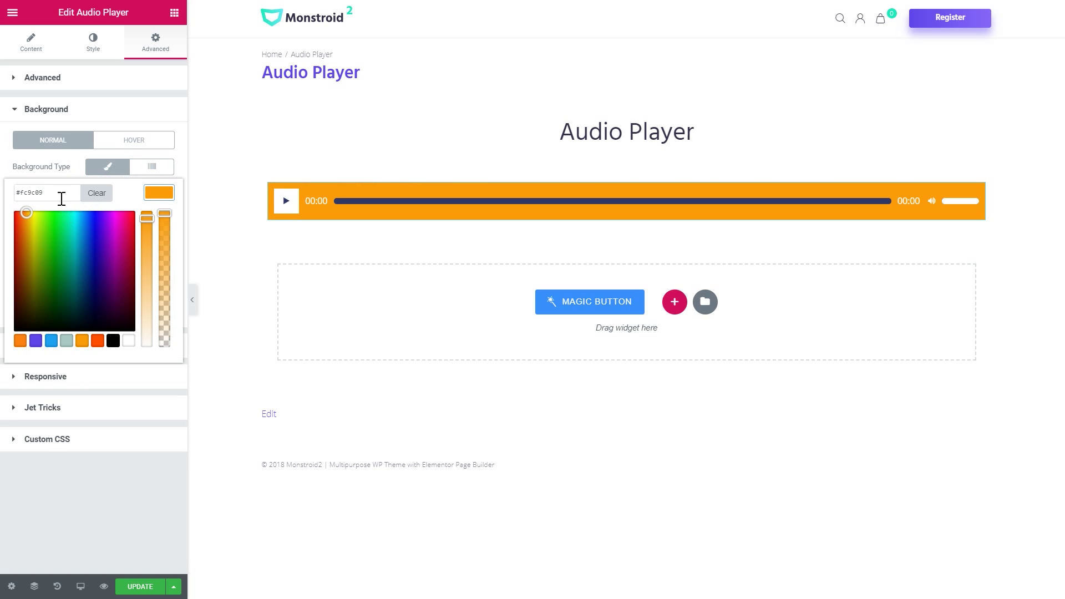
{"action": "double_click", "coordinate": [61, 198]}
{"action": "type", "text": "#111111"}
{"action": "left_click", "coordinate": [155, 195]}
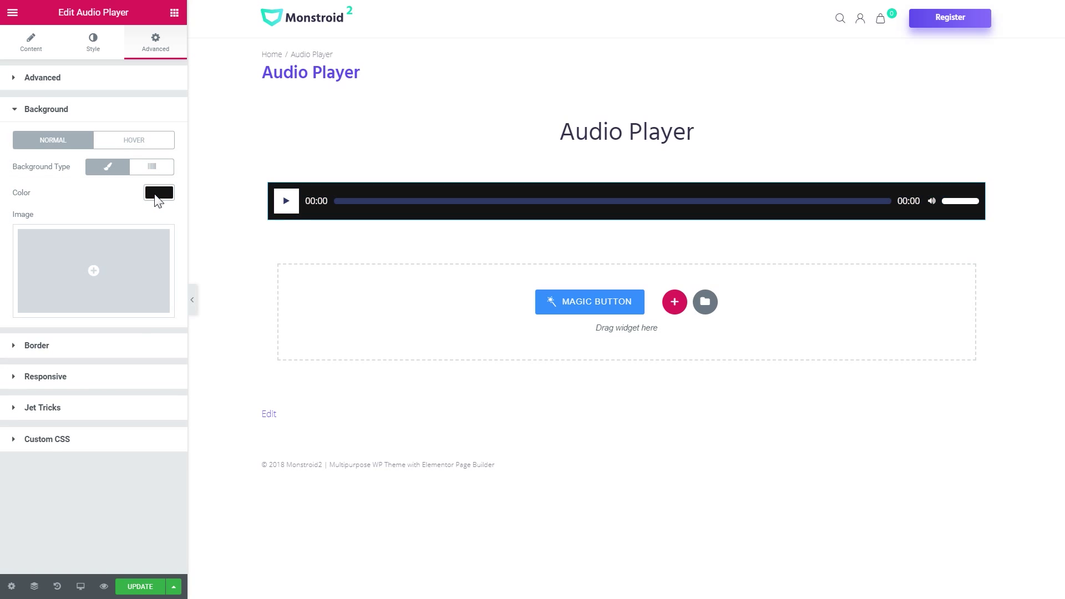
{"action": "left_click", "coordinate": [104, 352]}
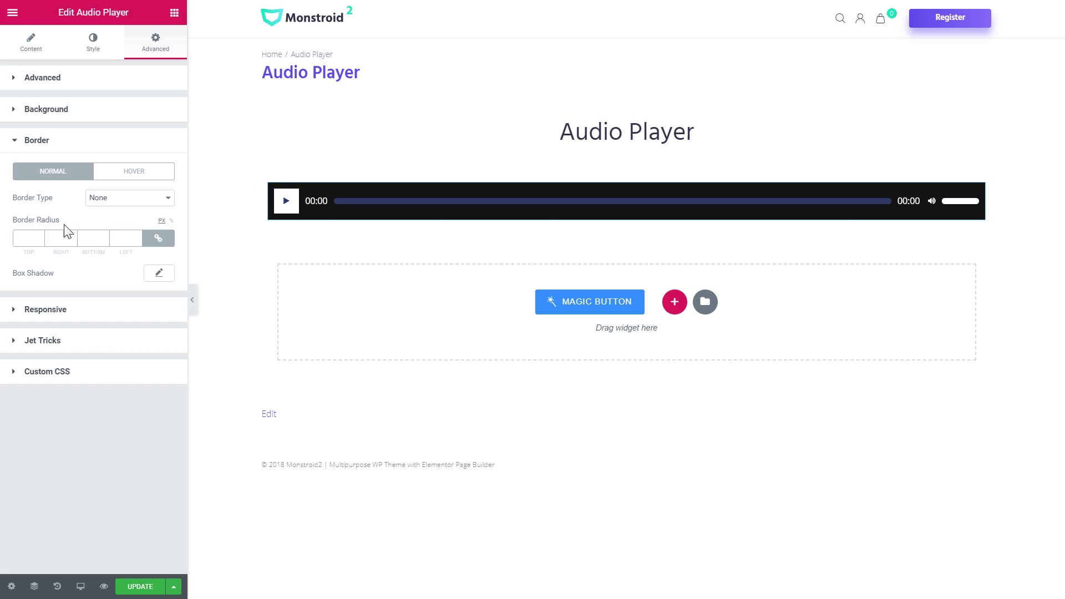
{"action": "left_click", "coordinate": [28, 238]}
{"action": "type", "text": "50"}
{"action": "left_click", "coordinate": [89, 50]}
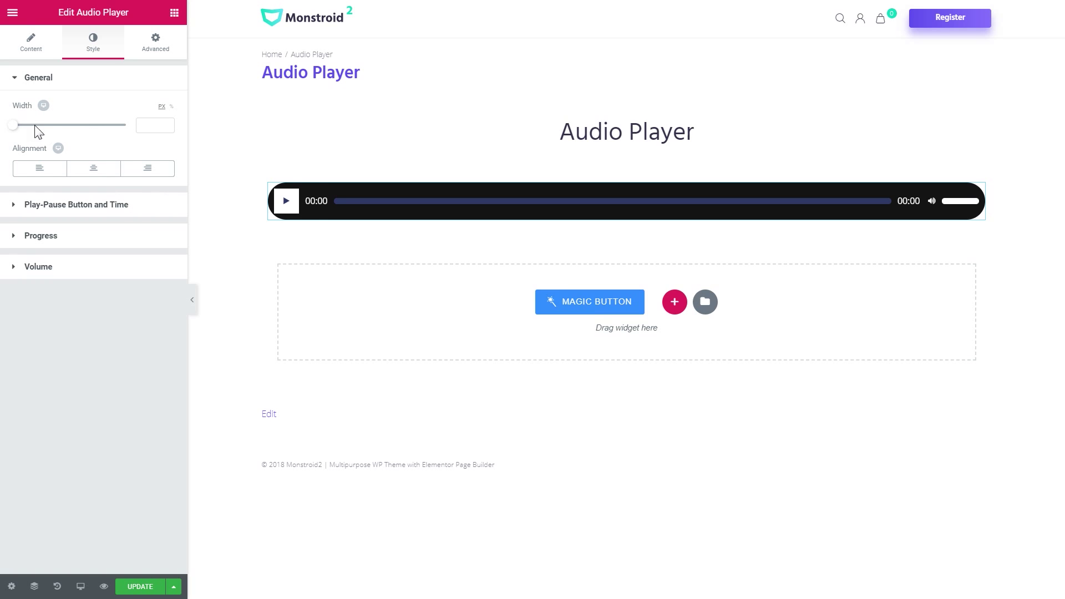
Step: Set the player width to 723 px and centre-align it
{"action": "left_click_drag", "start_coordinate": [36, 132], "coordinate": [81, 134]}
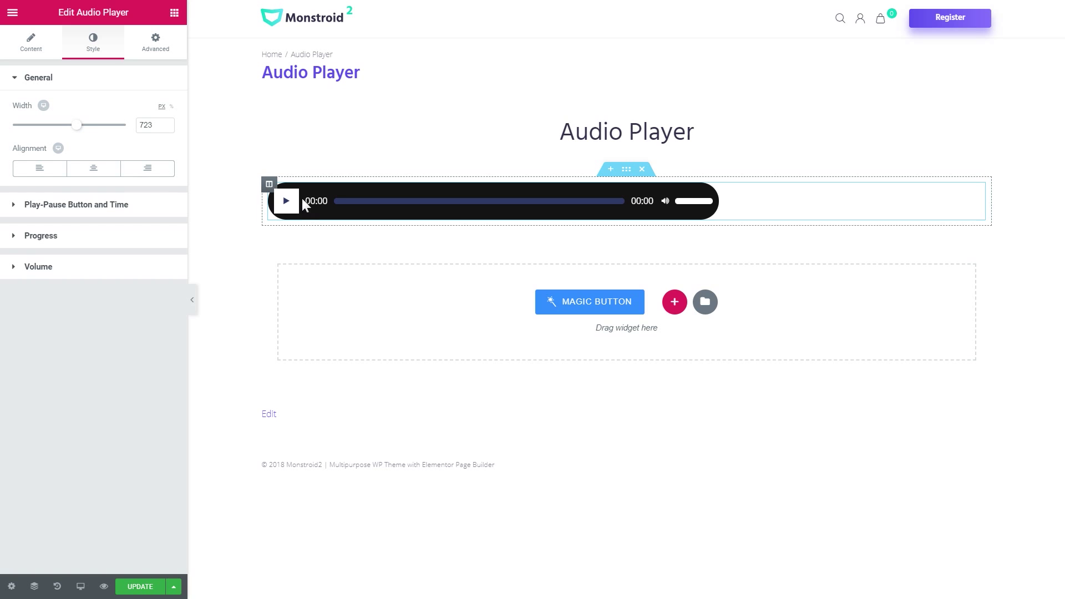
{"action": "left_click", "coordinate": [92, 171]}
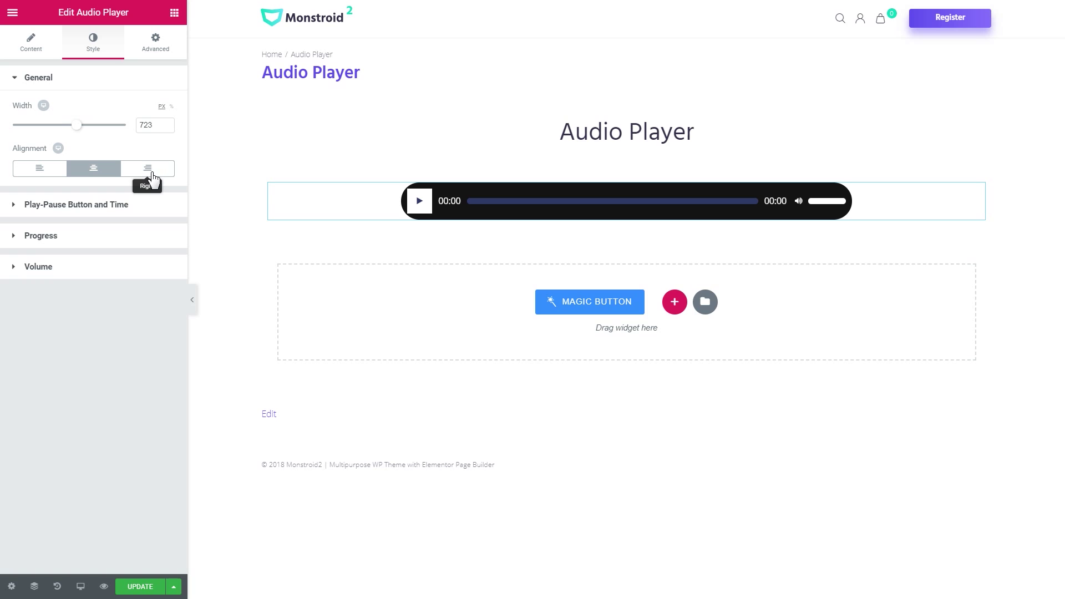
{"action": "left_click", "coordinate": [148, 175]}
{"action": "left_click", "coordinate": [91, 175]}
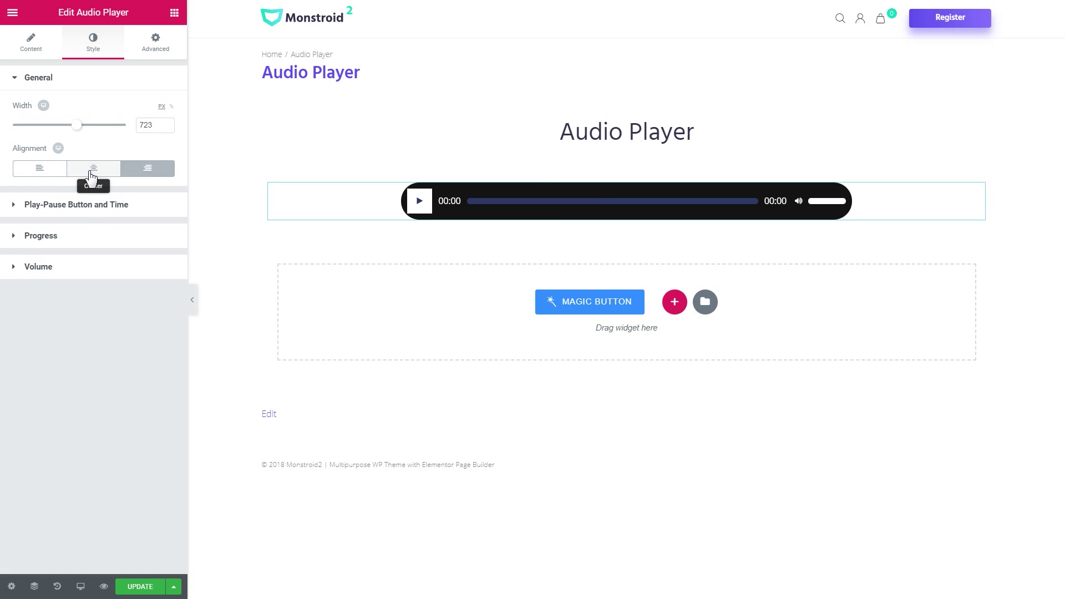
{"action": "left_click", "coordinate": [72, 216]}
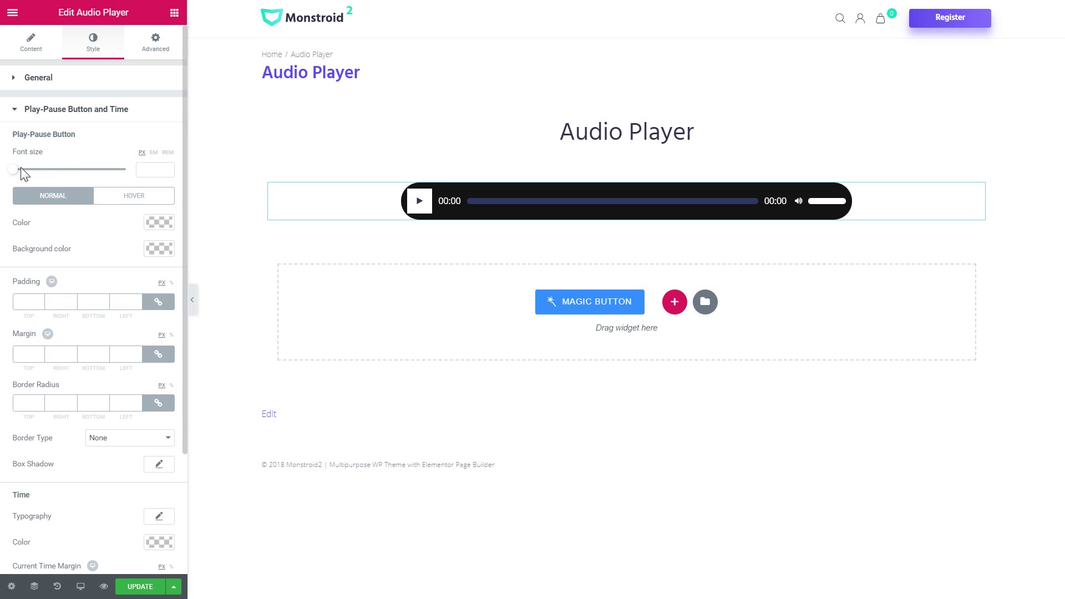
Step: Enlarge the play icon and paste a yellow background colour onto the play button
{"action": "mouse_move", "coordinate": [12, 171]}
{"action": "left_mouse_down"}
{"action": "mouse_move", "coordinate": [37, 173]}
{"action": "mouse_move", "coordinate": [27, 174]}
{"action": "left_mouse_up"}
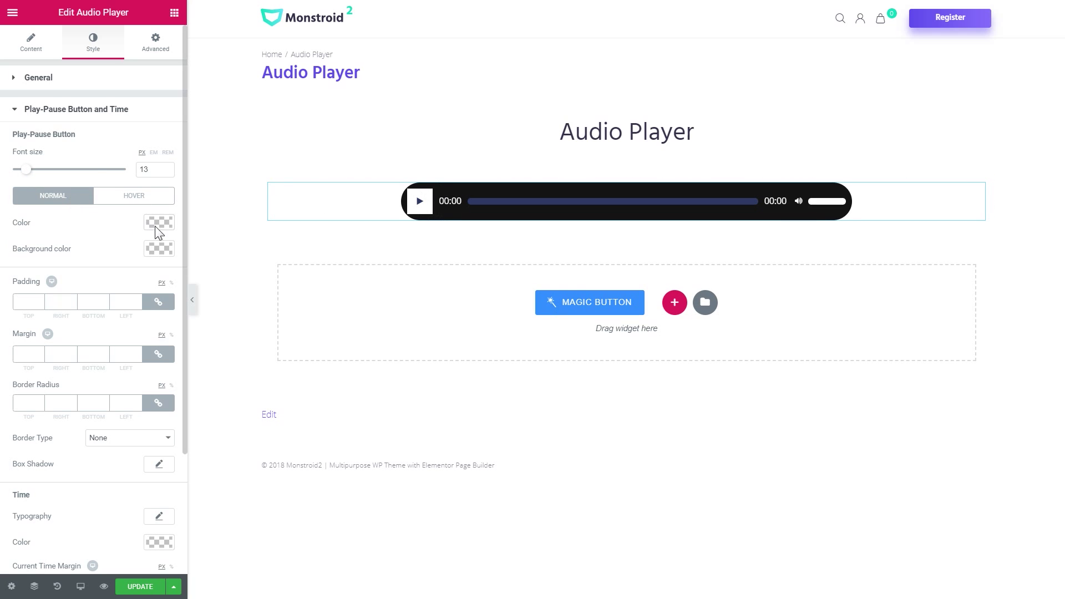
{"action": "left_click", "coordinate": [145, 251]}
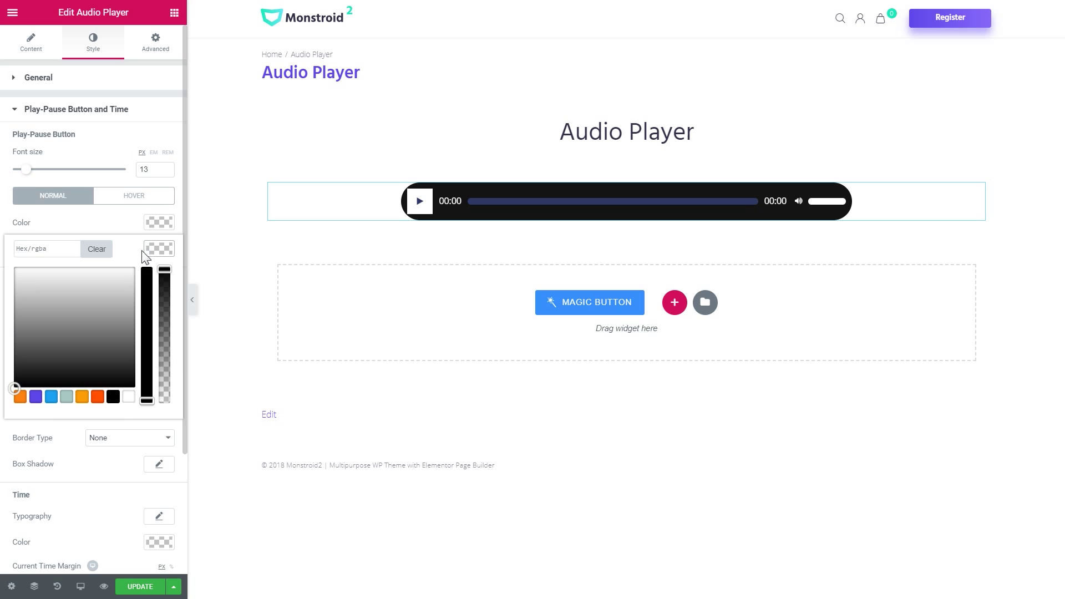
{"action": "left_click", "coordinate": [53, 249]}
{"action": "key", "text": "ctrl+v"}
{"action": "left_click", "coordinate": [155, 249]}
Step: Make the play icon white and round the button with a 50 border radius
{"action": "left_click", "coordinate": [159, 222]}
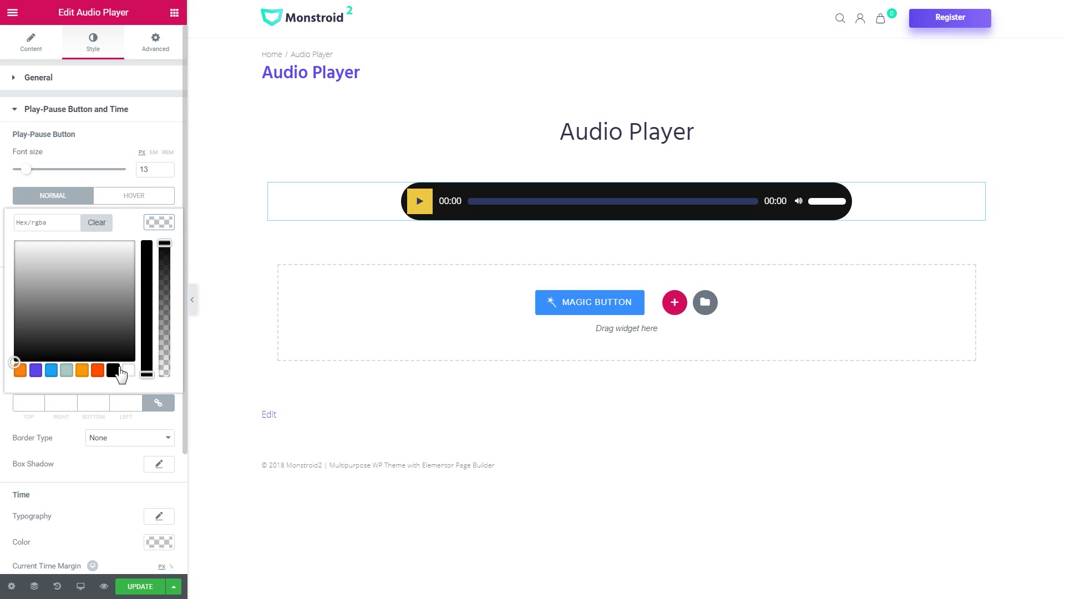
{"action": "left_click", "coordinate": [129, 370]}
{"action": "left_click", "coordinate": [148, 209]}
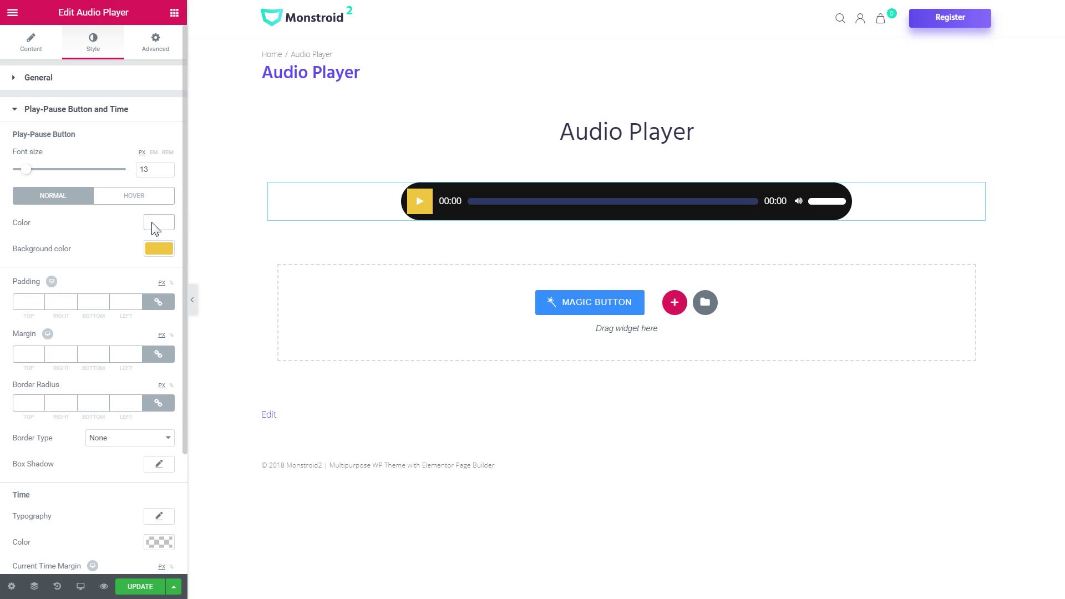
{"action": "left_click", "coordinate": [28, 409]}
{"action": "type", "text": "50"}
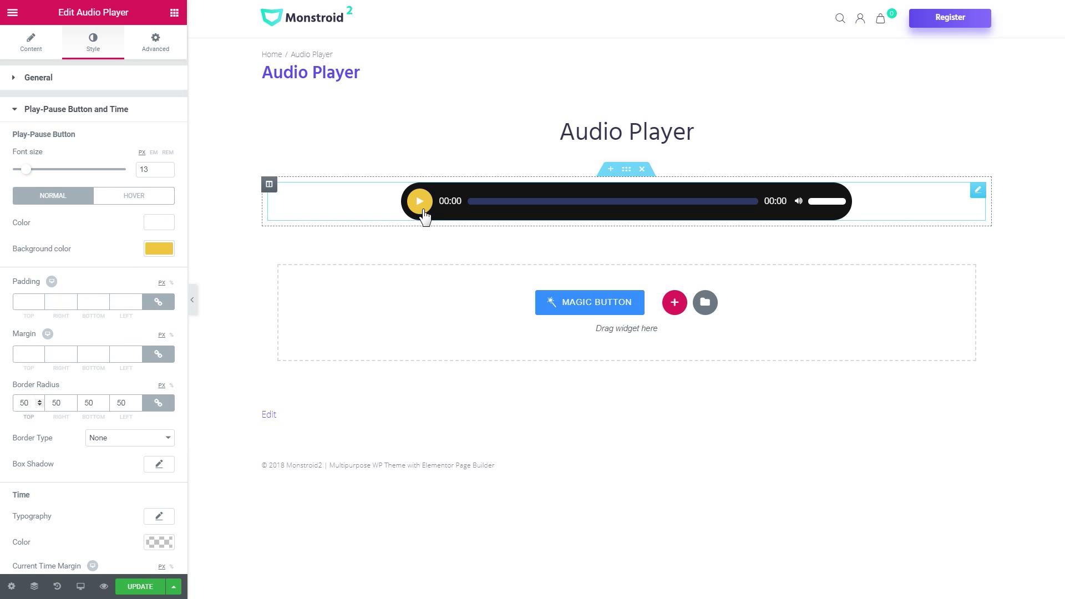
{"action": "scroll", "coordinate": [169, 409], "scroll_direction": "down", "scroll_amount": 2}
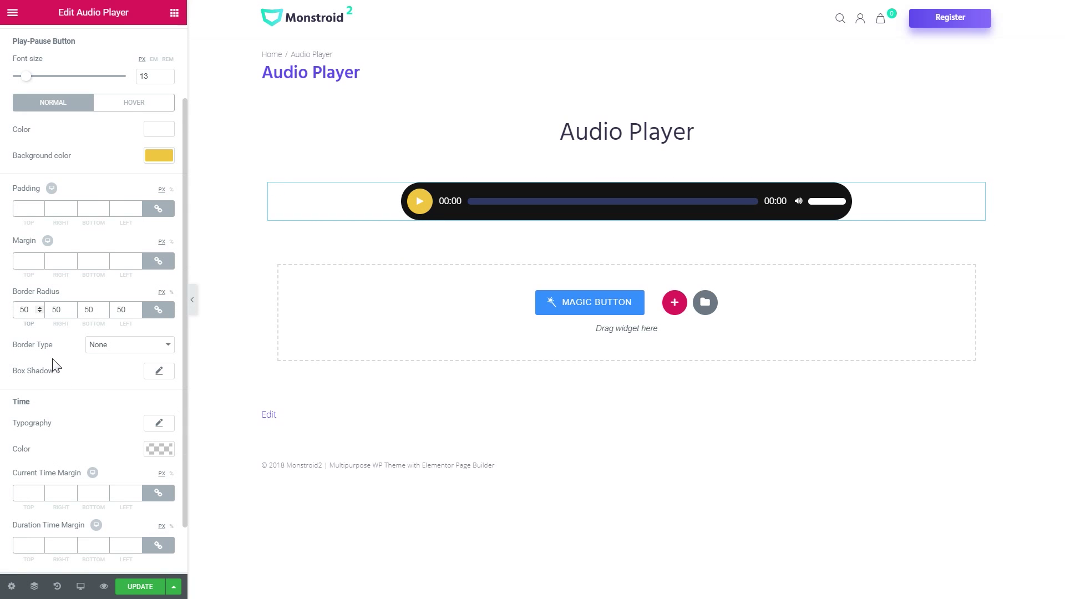
{"action": "scroll", "coordinate": [108, 377], "scroll_direction": "down", "scroll_amount": 1}
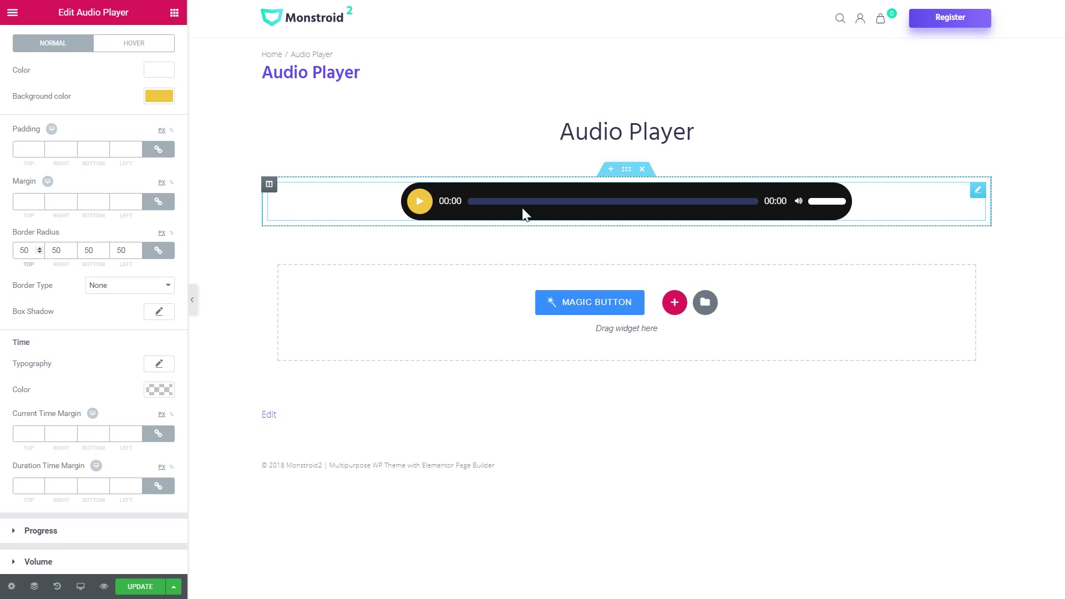
{"action": "scroll", "coordinate": [124, 333], "scroll_direction": "up", "scroll_amount": 3}
Step: Thicken the total progress bar and give it a Classic grey background
{"action": "left_click", "coordinate": [120, 111]}
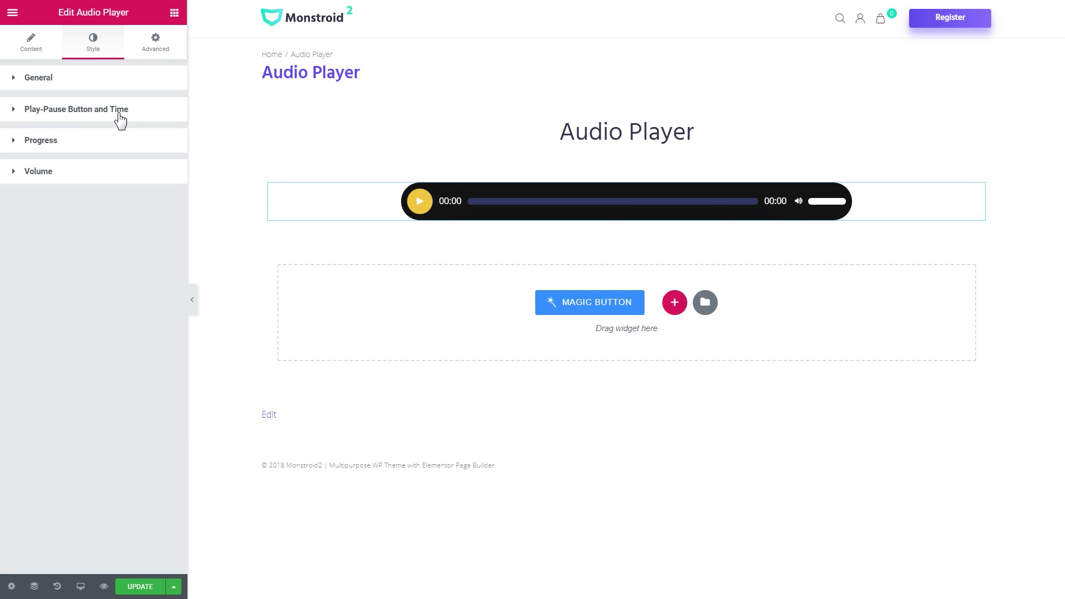
{"action": "left_click", "coordinate": [92, 145]}
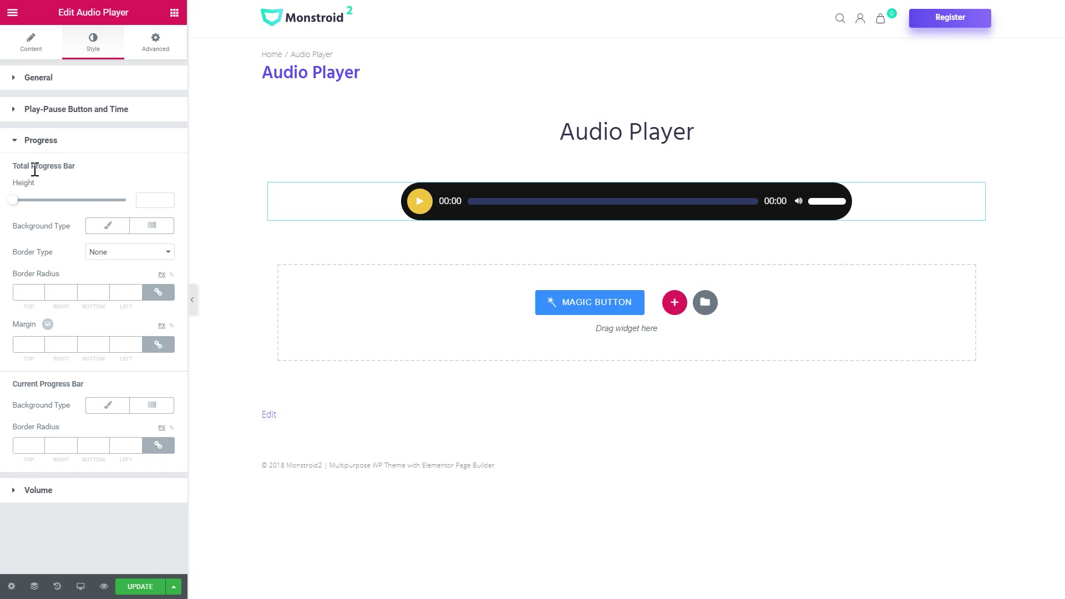
{"action": "left_click_drag", "start_coordinate": [13, 201], "coordinate": [40, 202]}
{"action": "left_click", "coordinate": [108, 225]}
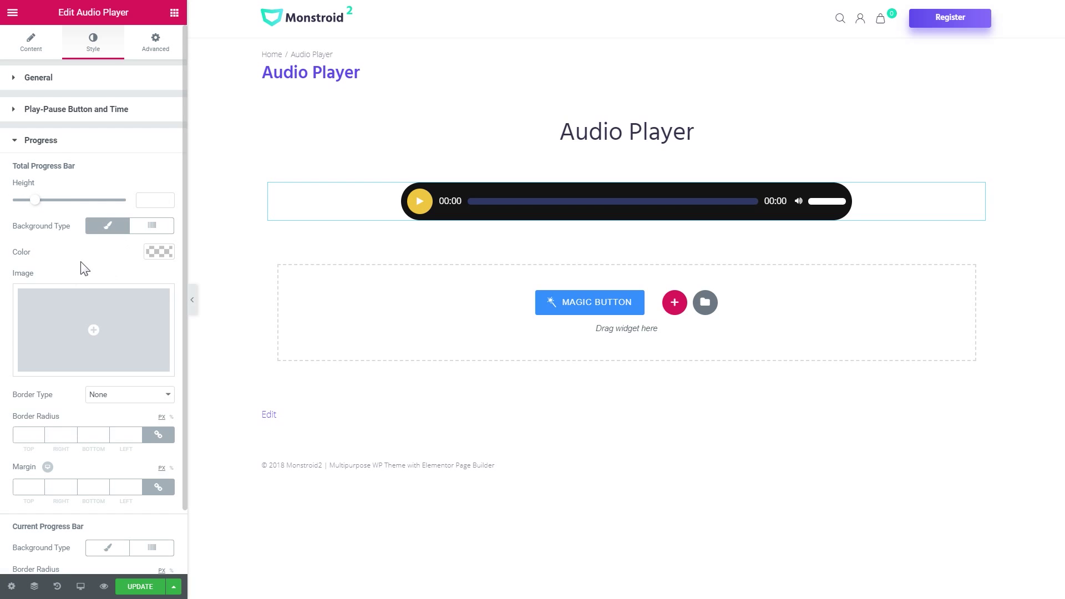
{"action": "left_click", "coordinate": [160, 247]}
{"action": "left_click", "coordinate": [17, 332]}
{"action": "left_click", "coordinate": [159, 252]}
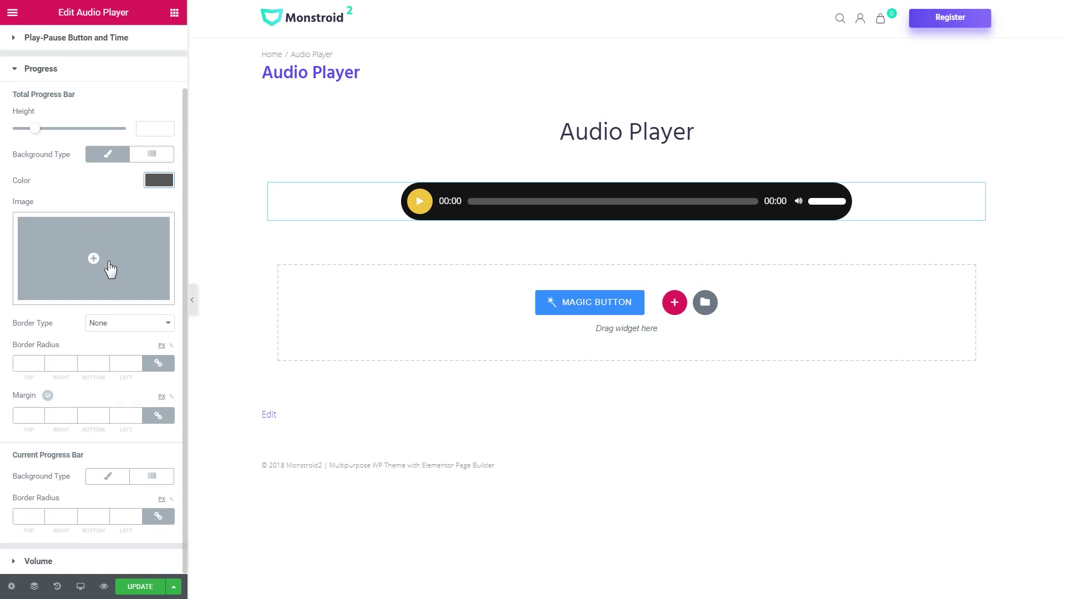
Step: Give the current progress bar a Classic yellow background
{"action": "scroll", "coordinate": [94, 332], "scroll_direction": "down", "scroll_amount": 3}
{"action": "left_click", "coordinate": [108, 380]}
{"action": "scroll", "coordinate": [94, 388], "scroll_direction": "down", "scroll_amount": 1}
{"action": "left_click", "coordinate": [160, 360]}
{"action": "left_click", "coordinate": [74, 363]}
{"action": "type", "text": "#ecc03f"}
{"action": "left_click", "coordinate": [147, 361]}
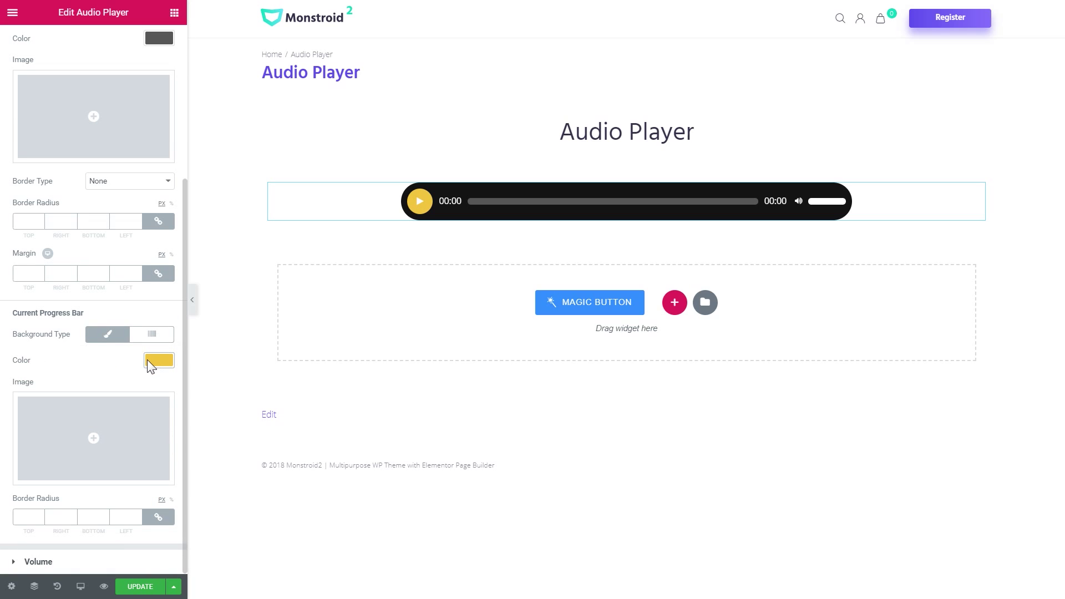
Step: Play the track, seek to about 00:33, and pause to check the progress colours
{"action": "left_click", "coordinate": [425, 211]}
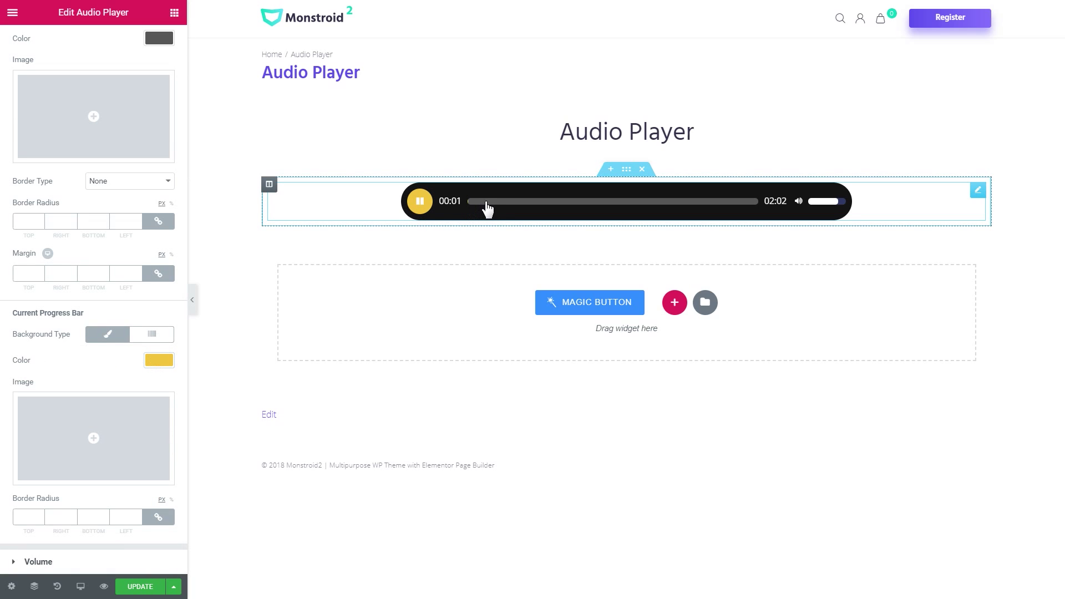
{"action": "left_click", "coordinate": [490, 202]}
{"action": "left_click", "coordinate": [545, 202]}
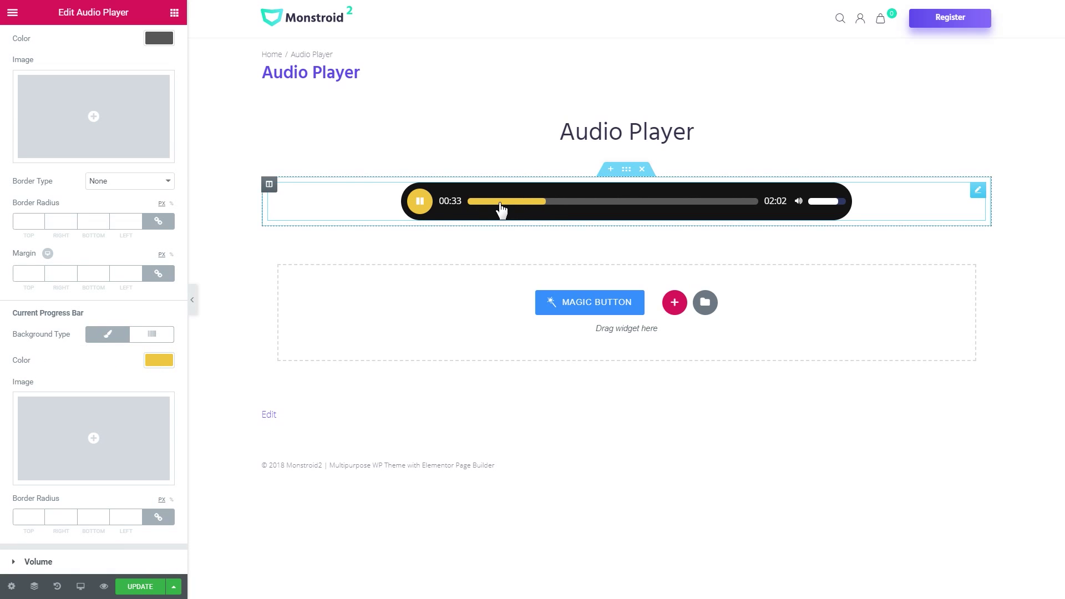
{"action": "left_click", "coordinate": [419, 201]}
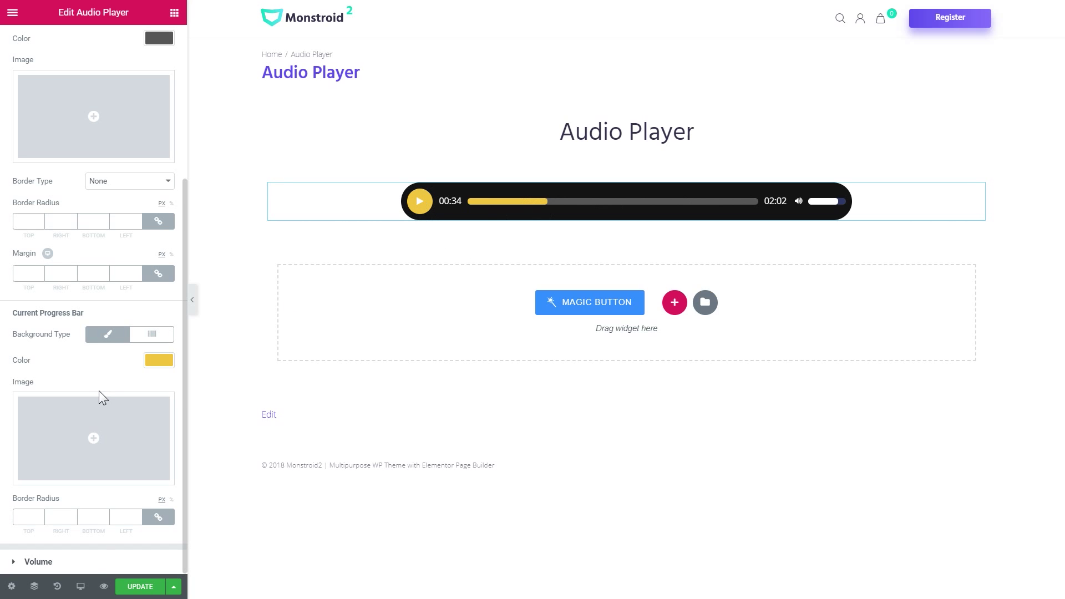
Step: Give the volume button a yellow background and a Border Radius of 50
{"action": "left_click", "coordinate": [95, 562]}
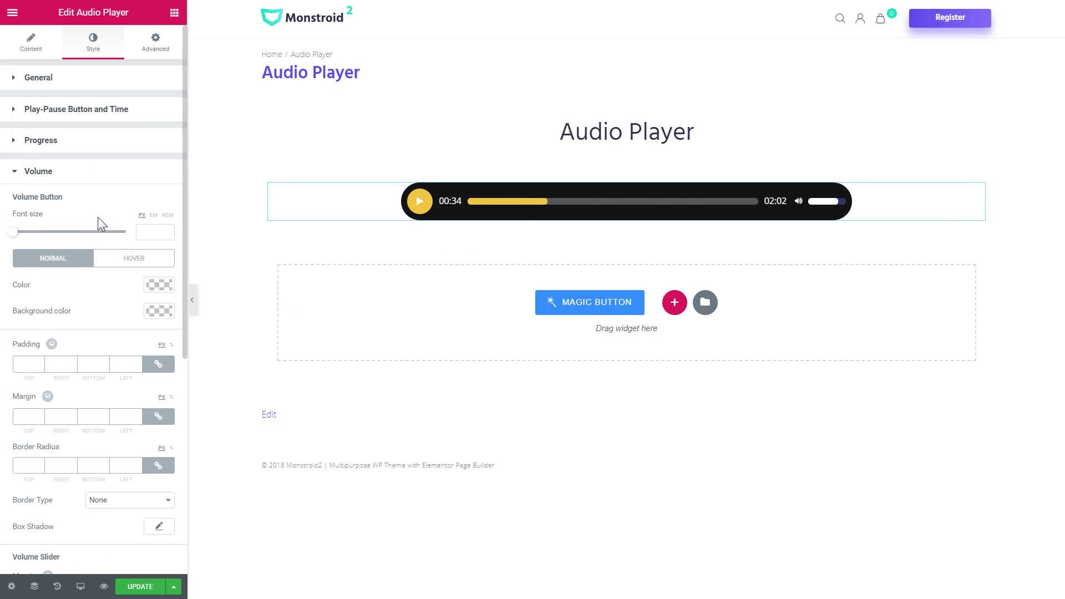
{"action": "scroll", "coordinate": [87, 216], "scroll_direction": "up", "scroll_amount": 3}
{"action": "scroll", "coordinate": [83, 216], "scroll_direction": "down", "scroll_amount": 2}
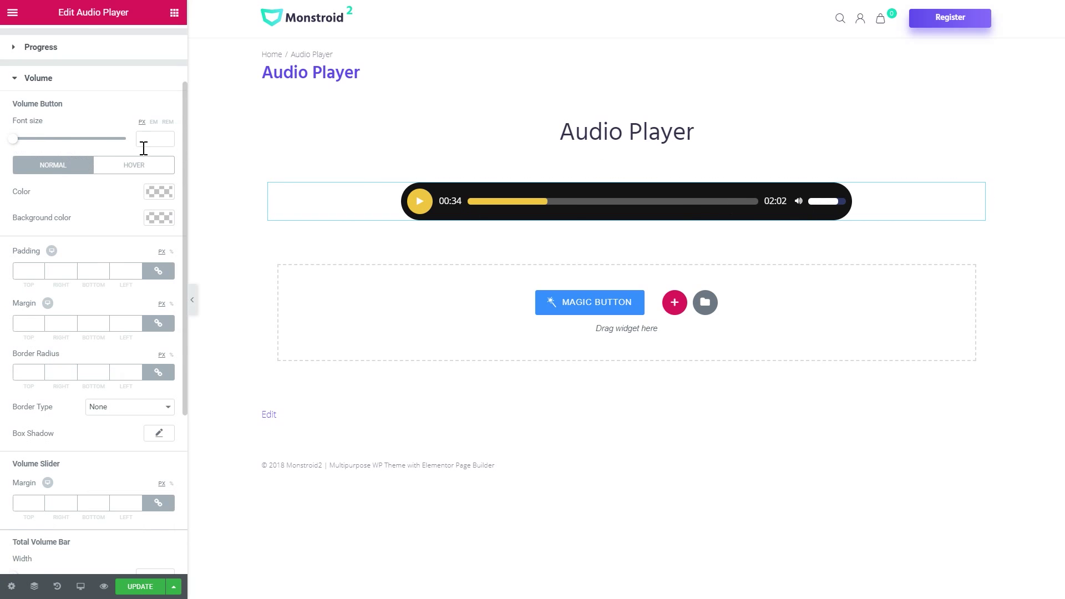
{"action": "scroll", "coordinate": [130, 256], "scroll_direction": "down", "scroll_amount": 2}
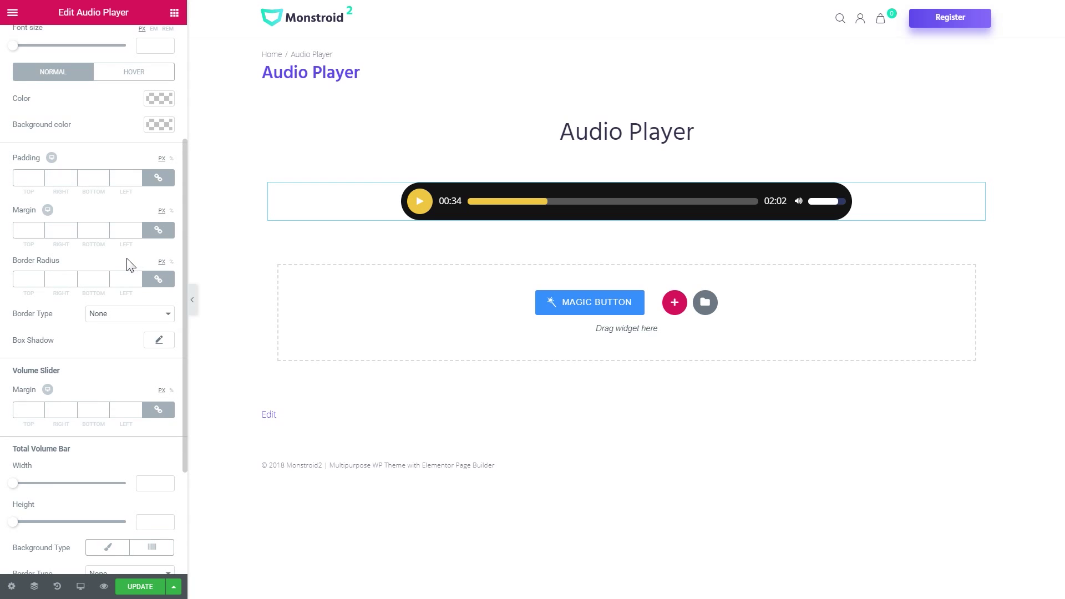
{"action": "scroll", "coordinate": [123, 271], "scroll_direction": "up", "scroll_amount": 2}
{"action": "left_click", "coordinate": [159, 218]}
{"action": "left_click", "coordinate": [83, 363]}
{"action": "left_click", "coordinate": [159, 218]}
{"action": "left_click", "coordinate": [26, 374]}
{"action": "type", "text": "50"}
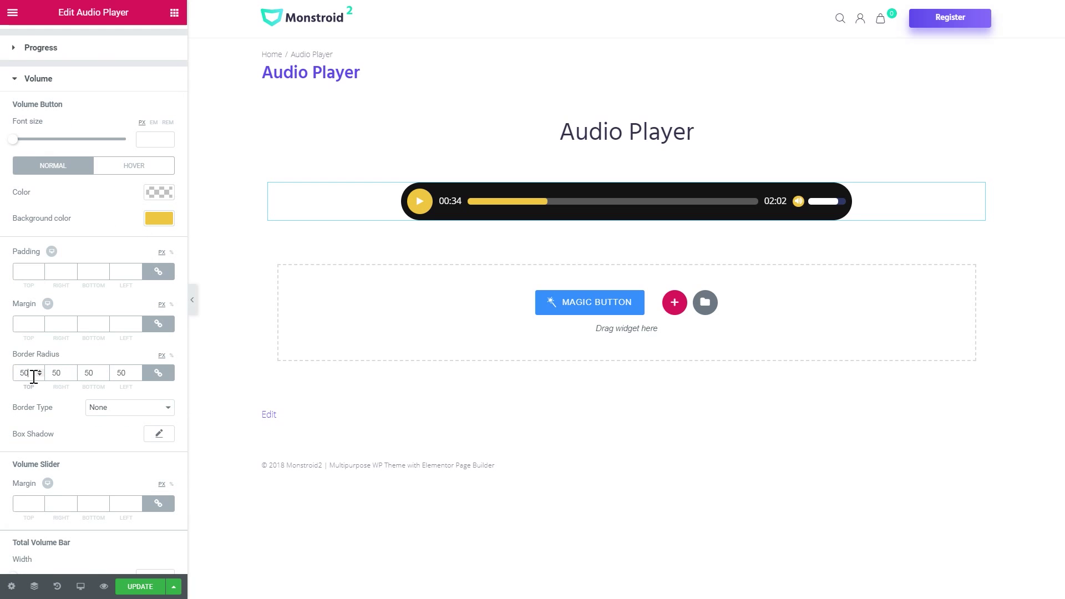
Step: Color the Total Volume Bar dark grey and the Current Volume Bar yellow, then hide the panel to preview
{"action": "scroll", "coordinate": [62, 388], "scroll_direction": "down", "scroll_amount": 6}
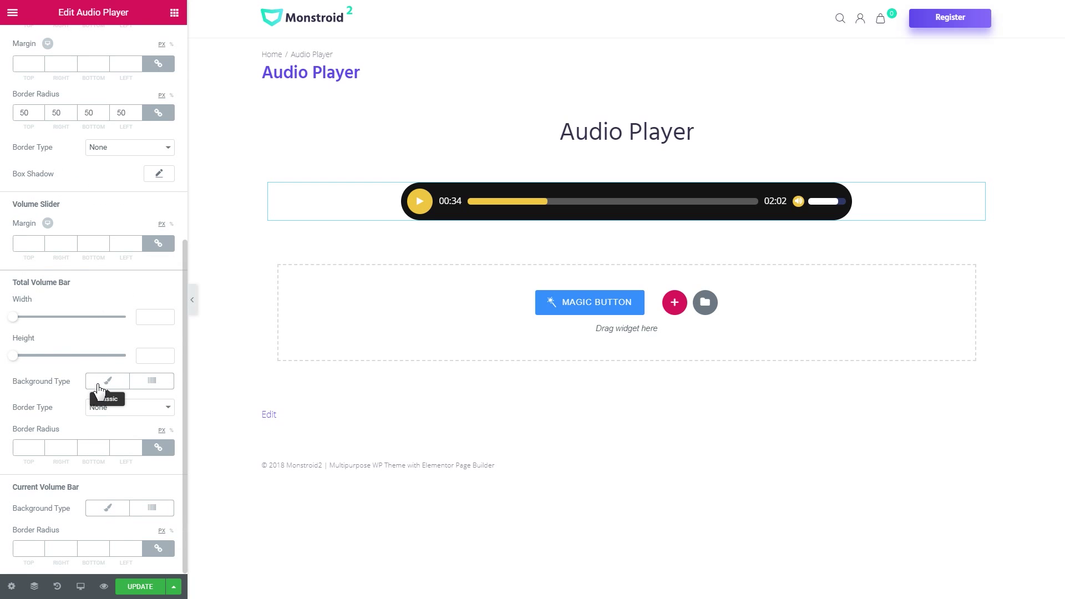
{"action": "left_click", "coordinate": [99, 391]}
{"action": "scroll", "coordinate": [81, 374], "scroll_direction": "down", "scroll_amount": 3}
{"action": "left_click", "coordinate": [21, 362]}
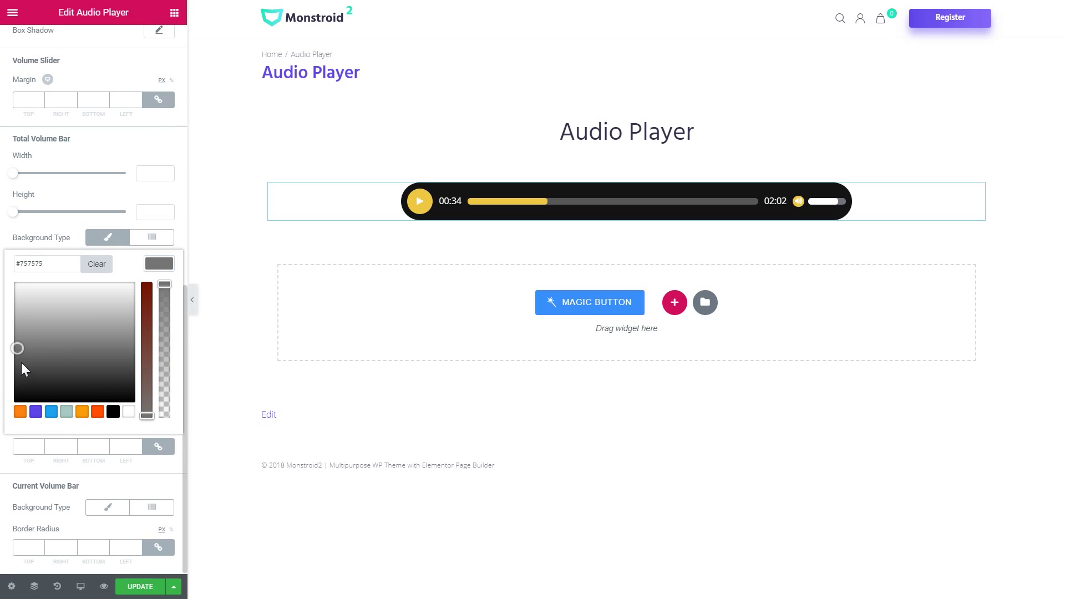
{"action": "left_click", "coordinate": [119, 509]}
{"action": "key", "text": "ctrl+v"}
{"action": "left_click", "coordinate": [79, 511]}
{"action": "scroll", "coordinate": [122, 422], "scroll_direction": "up", "scroll_amount": 15}
{"action": "left_click", "coordinate": [192, 299]}
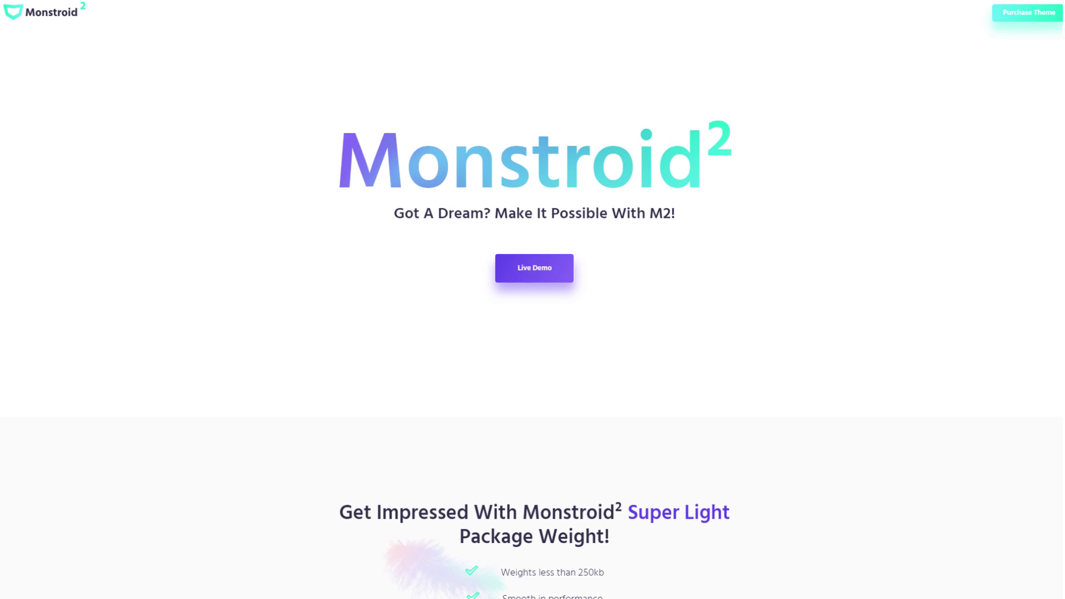
Step: Scroll the Monstroid2 home page down to the Explore +300 Pre-Designed Pages demo grid
{"action": "scroll", "coordinate": [532, 300], "scroll_direction": "down", "scroll_amount": 5}
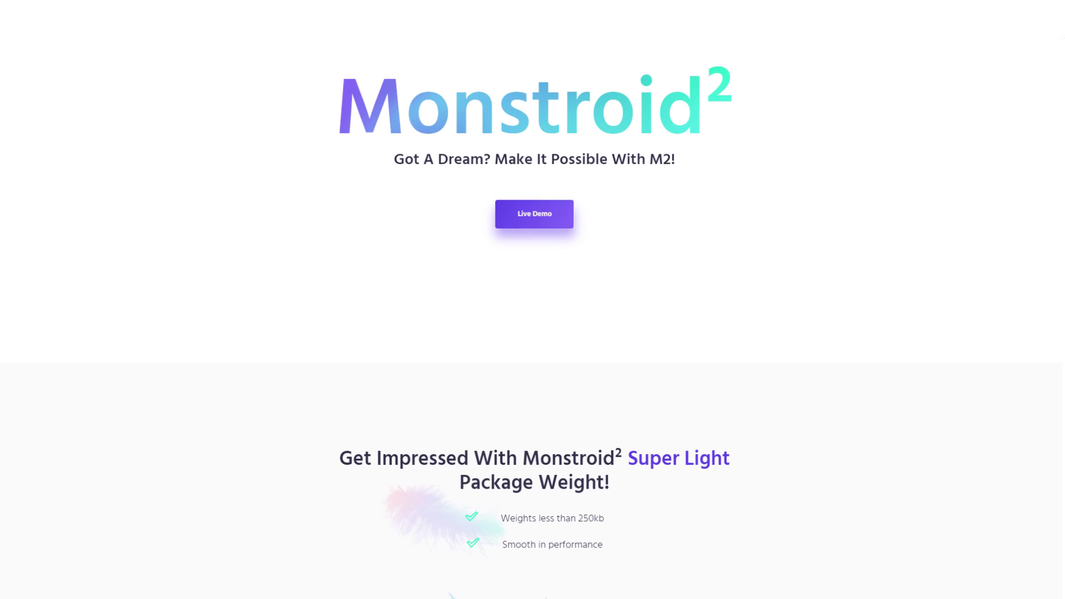
{"action": "scroll", "coordinate": [533, 300], "scroll_direction": "down", "scroll_amount": 7}
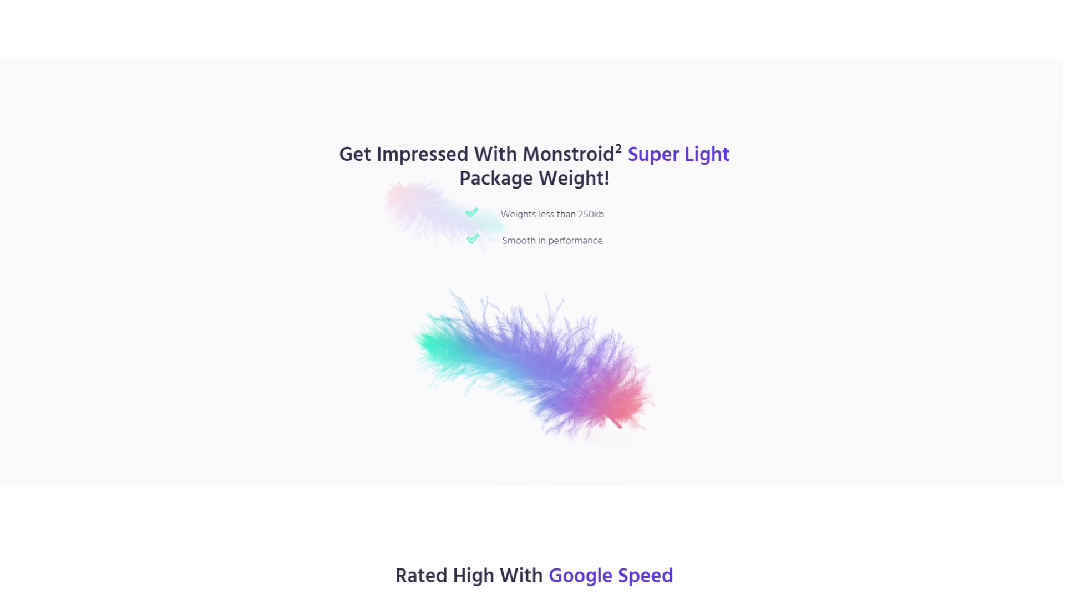
{"action": "scroll", "coordinate": [533, 299], "scroll_direction": "down", "scroll_amount": 10}
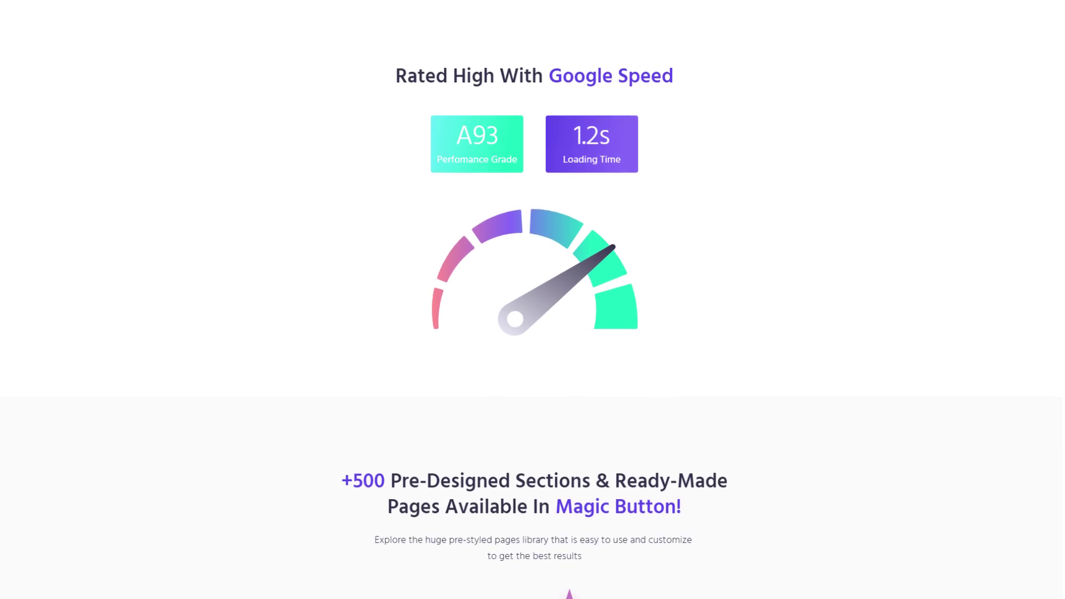
{"action": "scroll", "coordinate": [532, 299], "scroll_direction": "down", "scroll_amount": 11}
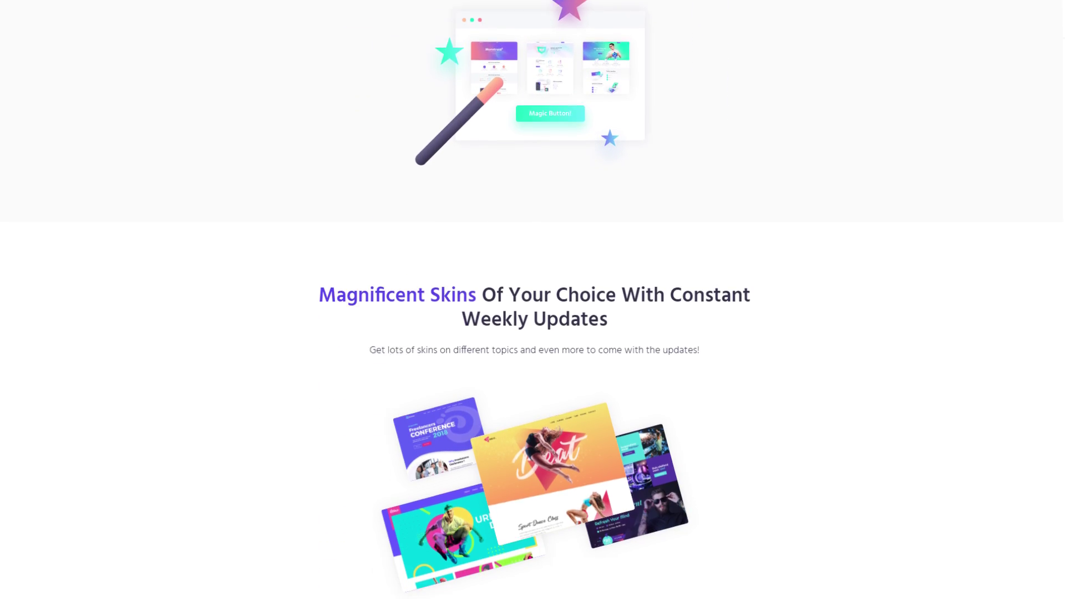
{"action": "scroll", "coordinate": [533, 299], "scroll_direction": "down", "scroll_amount": 10}
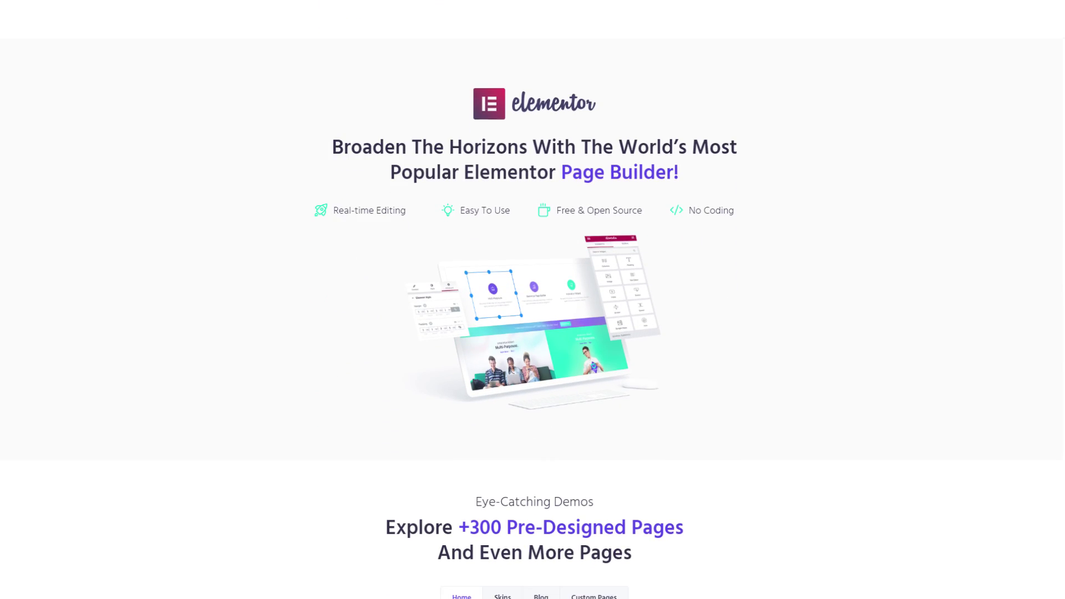
{"action": "scroll", "coordinate": [533, 299], "scroll_direction": "down", "scroll_amount": 8}
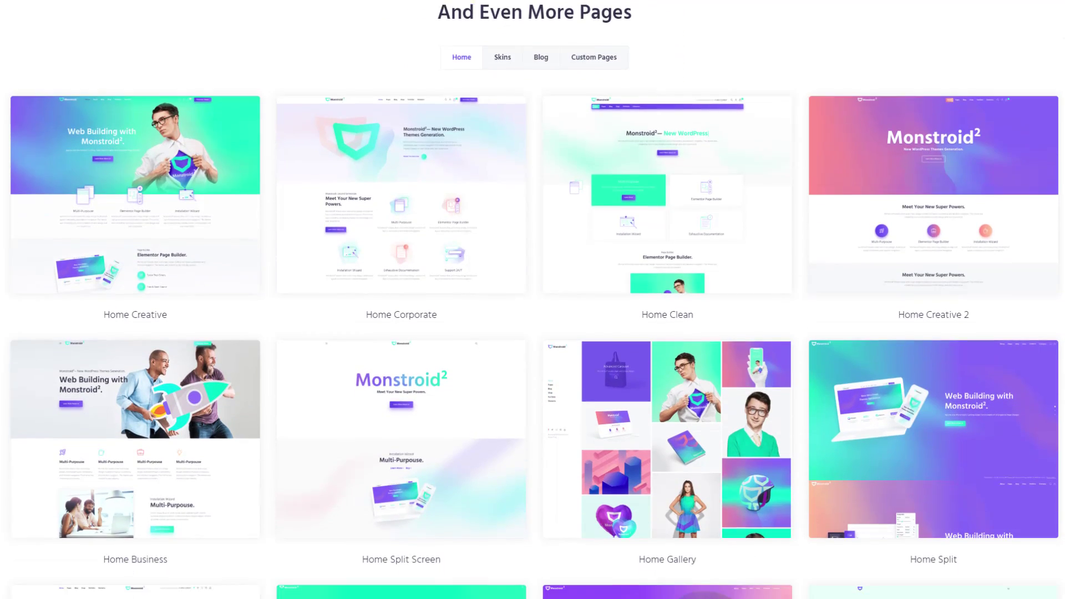
{"action": "scroll", "coordinate": [532, 299], "scroll_direction": "down", "scroll_amount": 5}
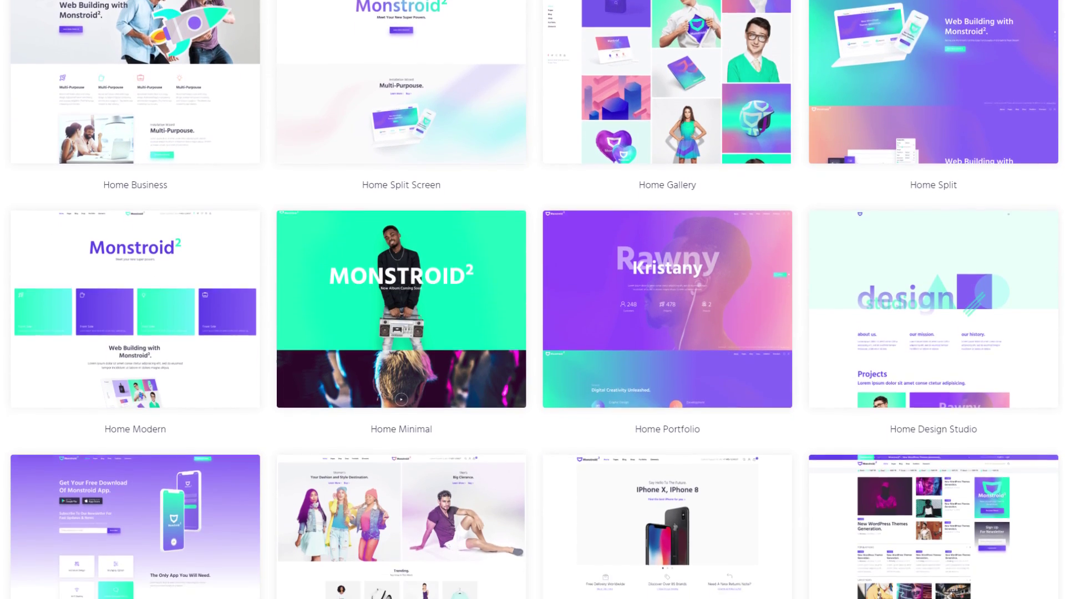
{"action": "scroll", "coordinate": [533, 300], "scroll_direction": "down", "scroll_amount": 1}
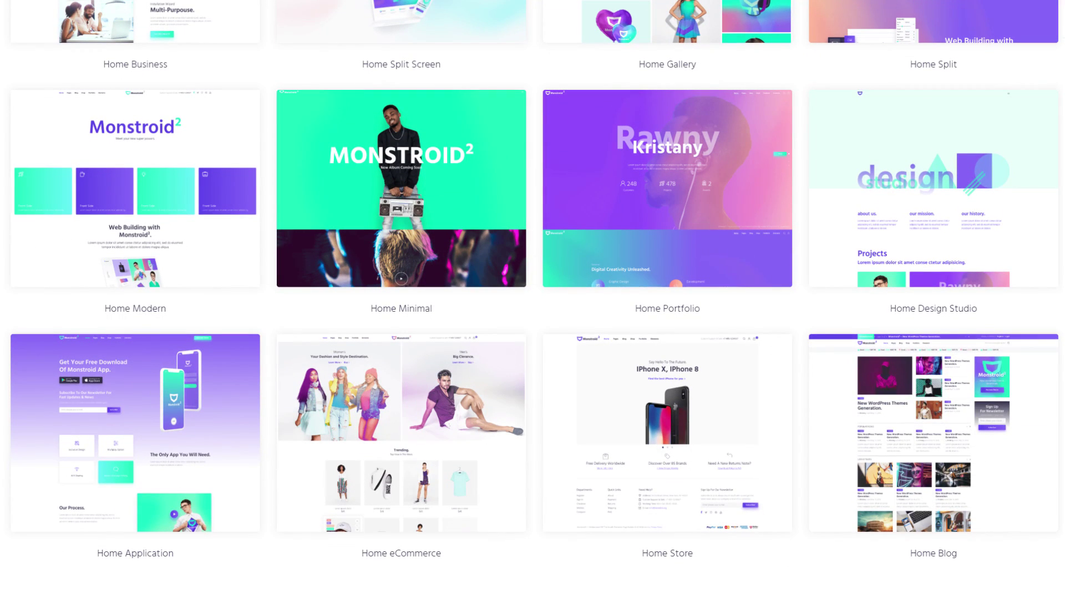